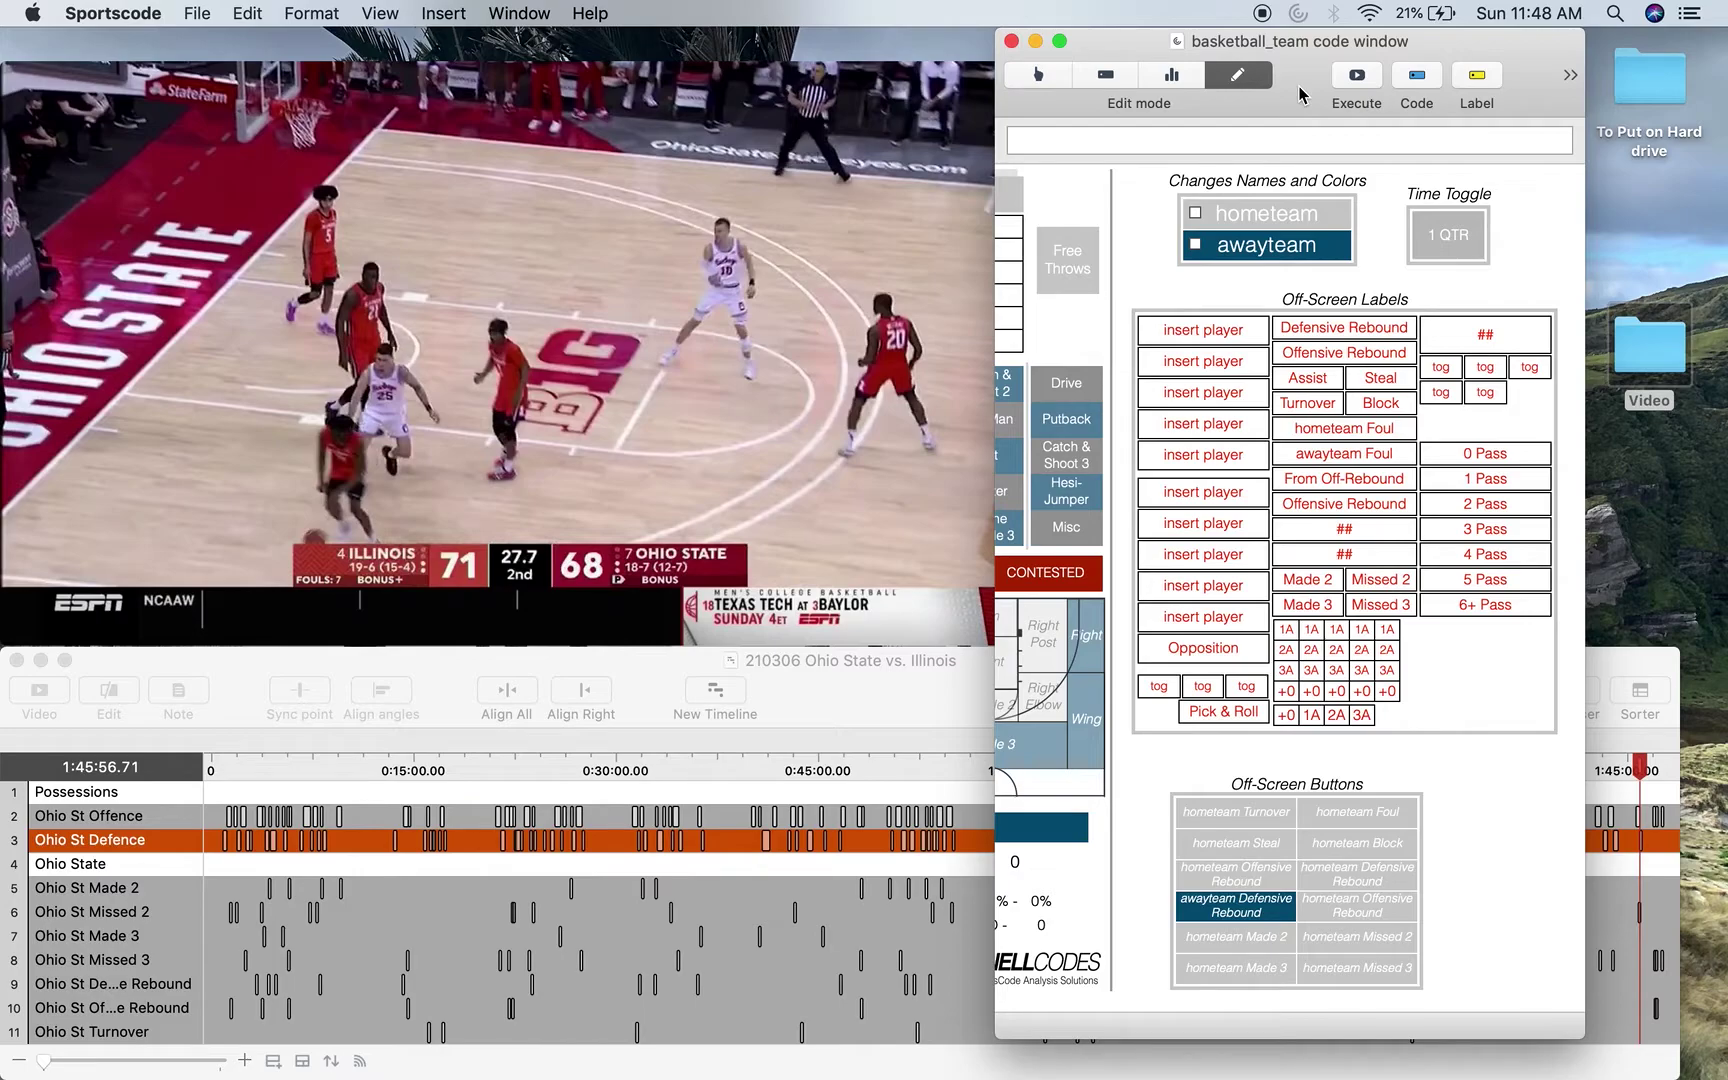
# Scroll the code window labels, then bring the Ohio State vs. Illinois timeline window forward.
pyautogui.hscroll(-5, 1293, 383)
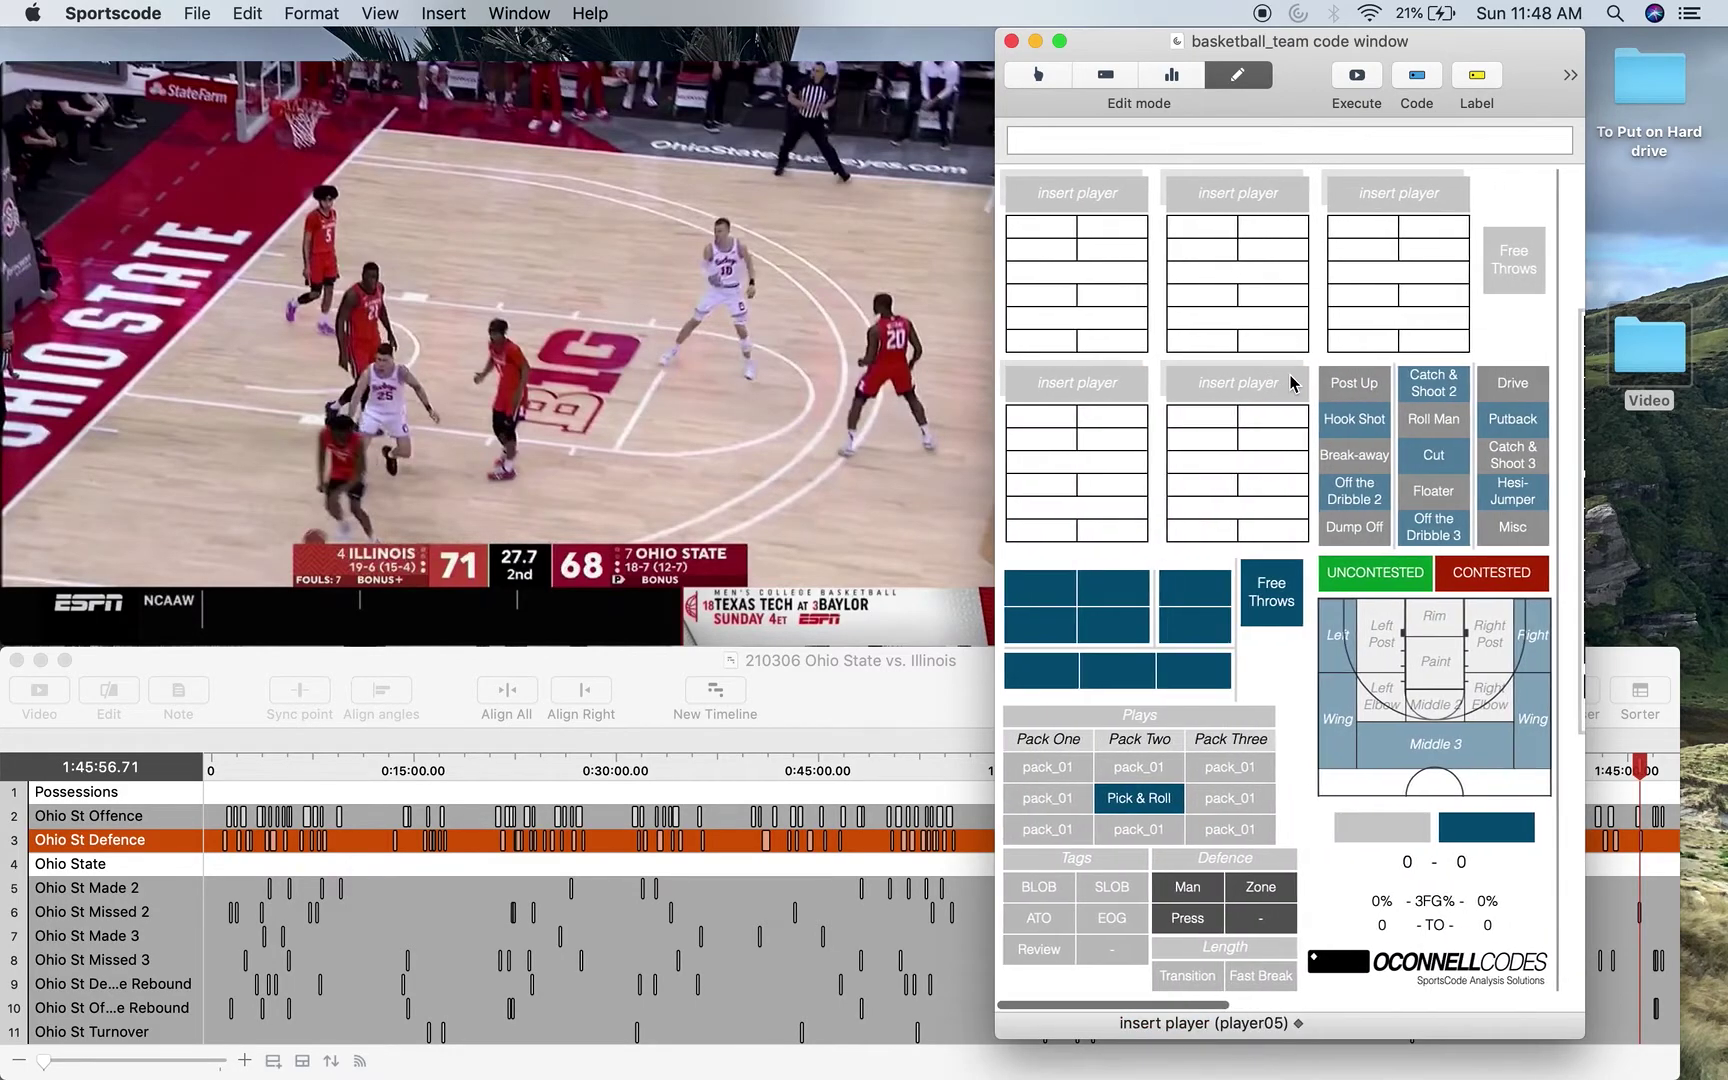
pyautogui.hscroll(5, 1293, 383)
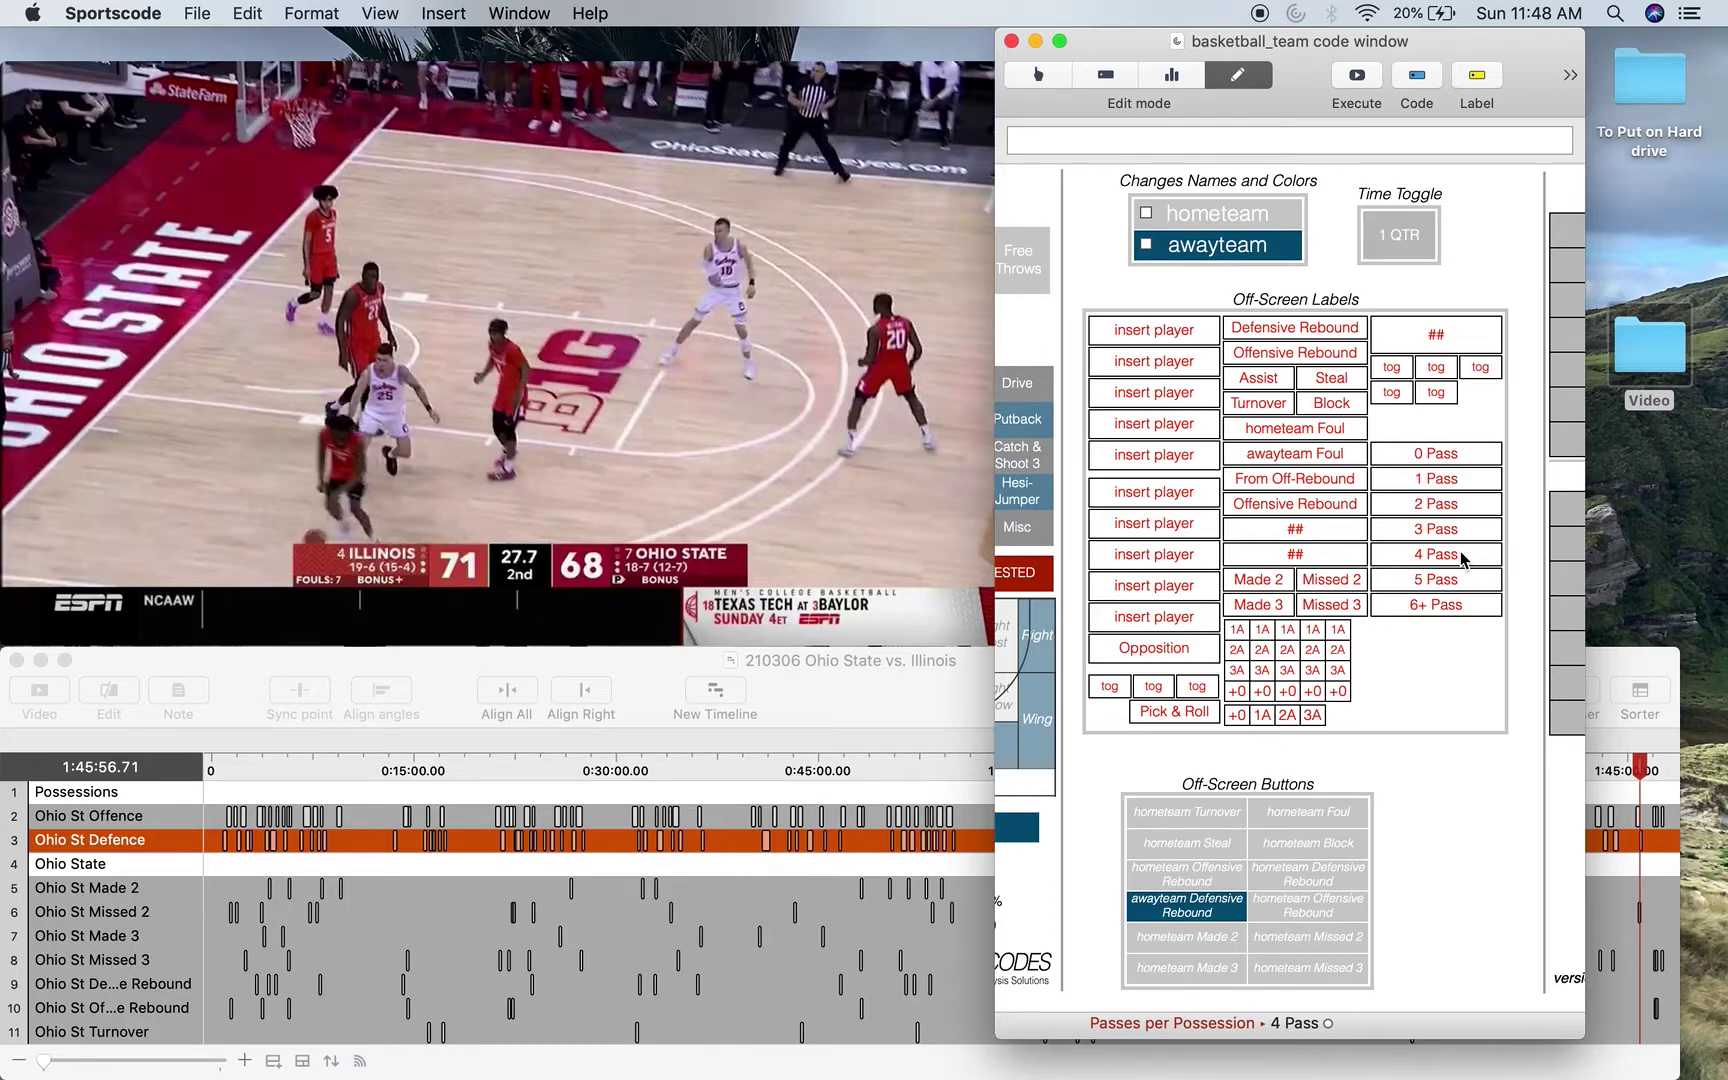
pyautogui.click(903, 726)
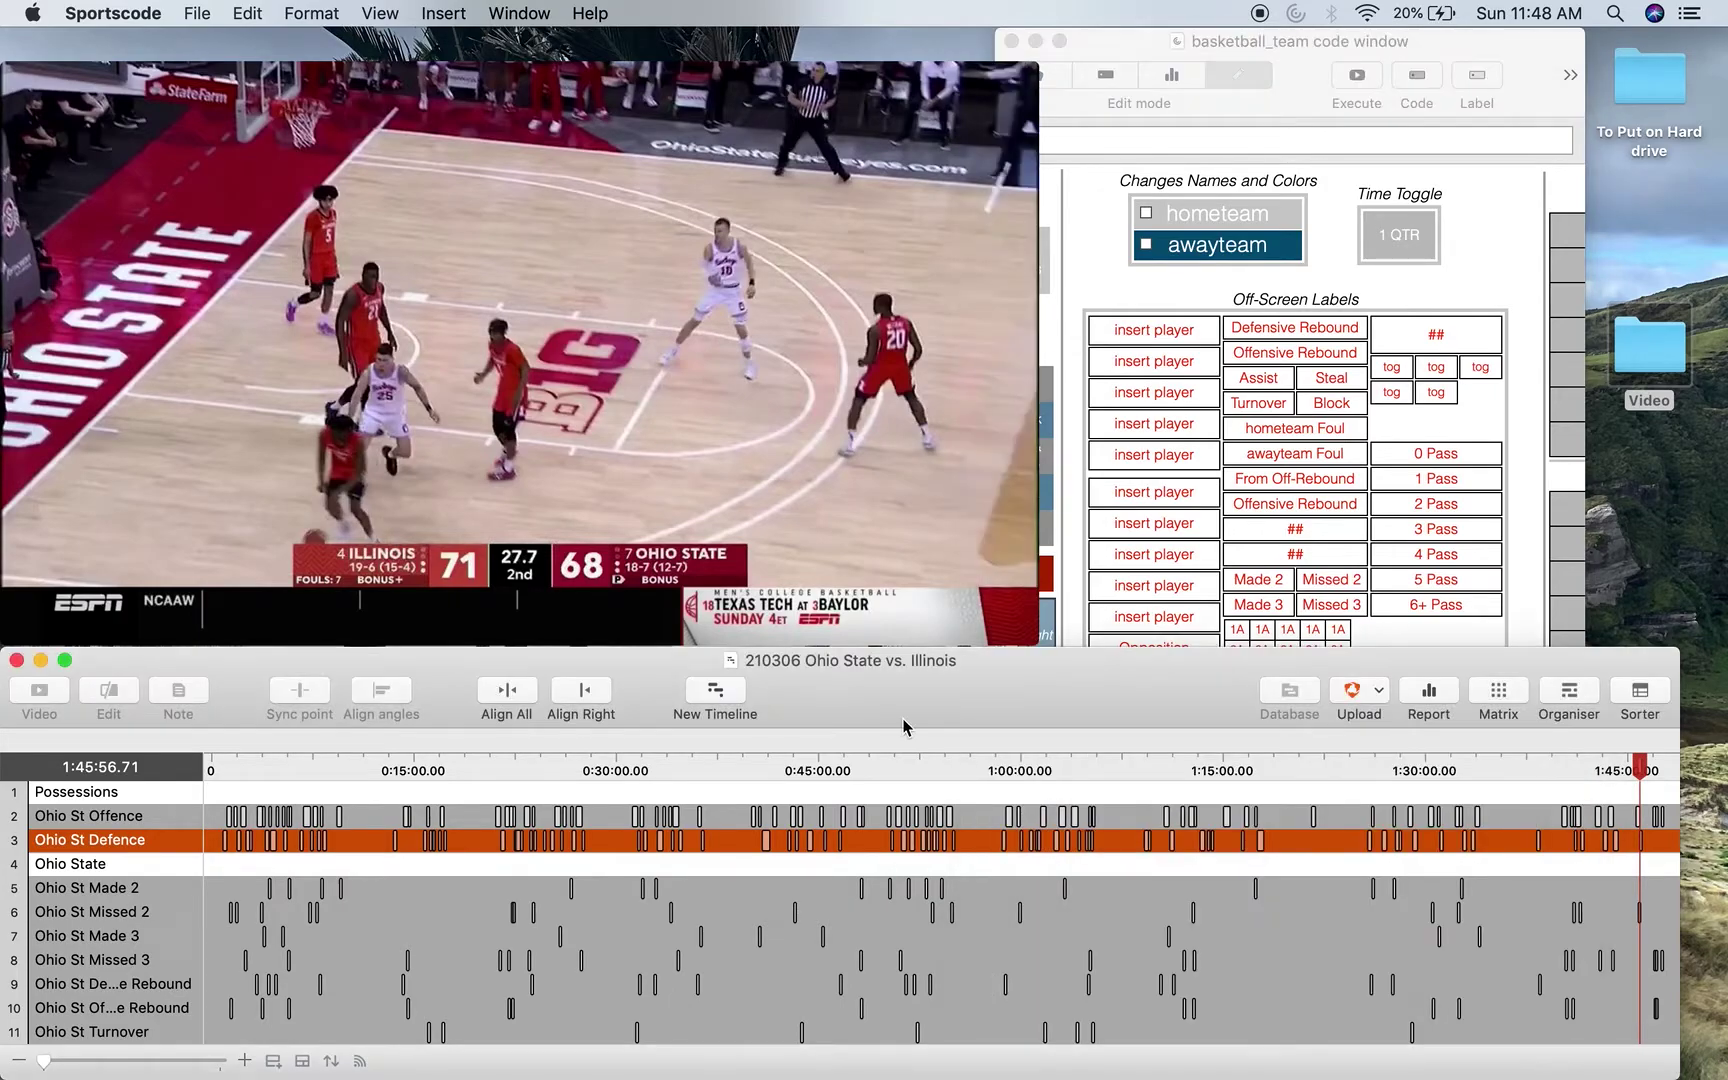
# Open a Sorter list of the Ohio St Offence instances.
pyautogui.click(65, 816)
pyautogui.click(65, 816)
pyautogui.click(1641, 692)
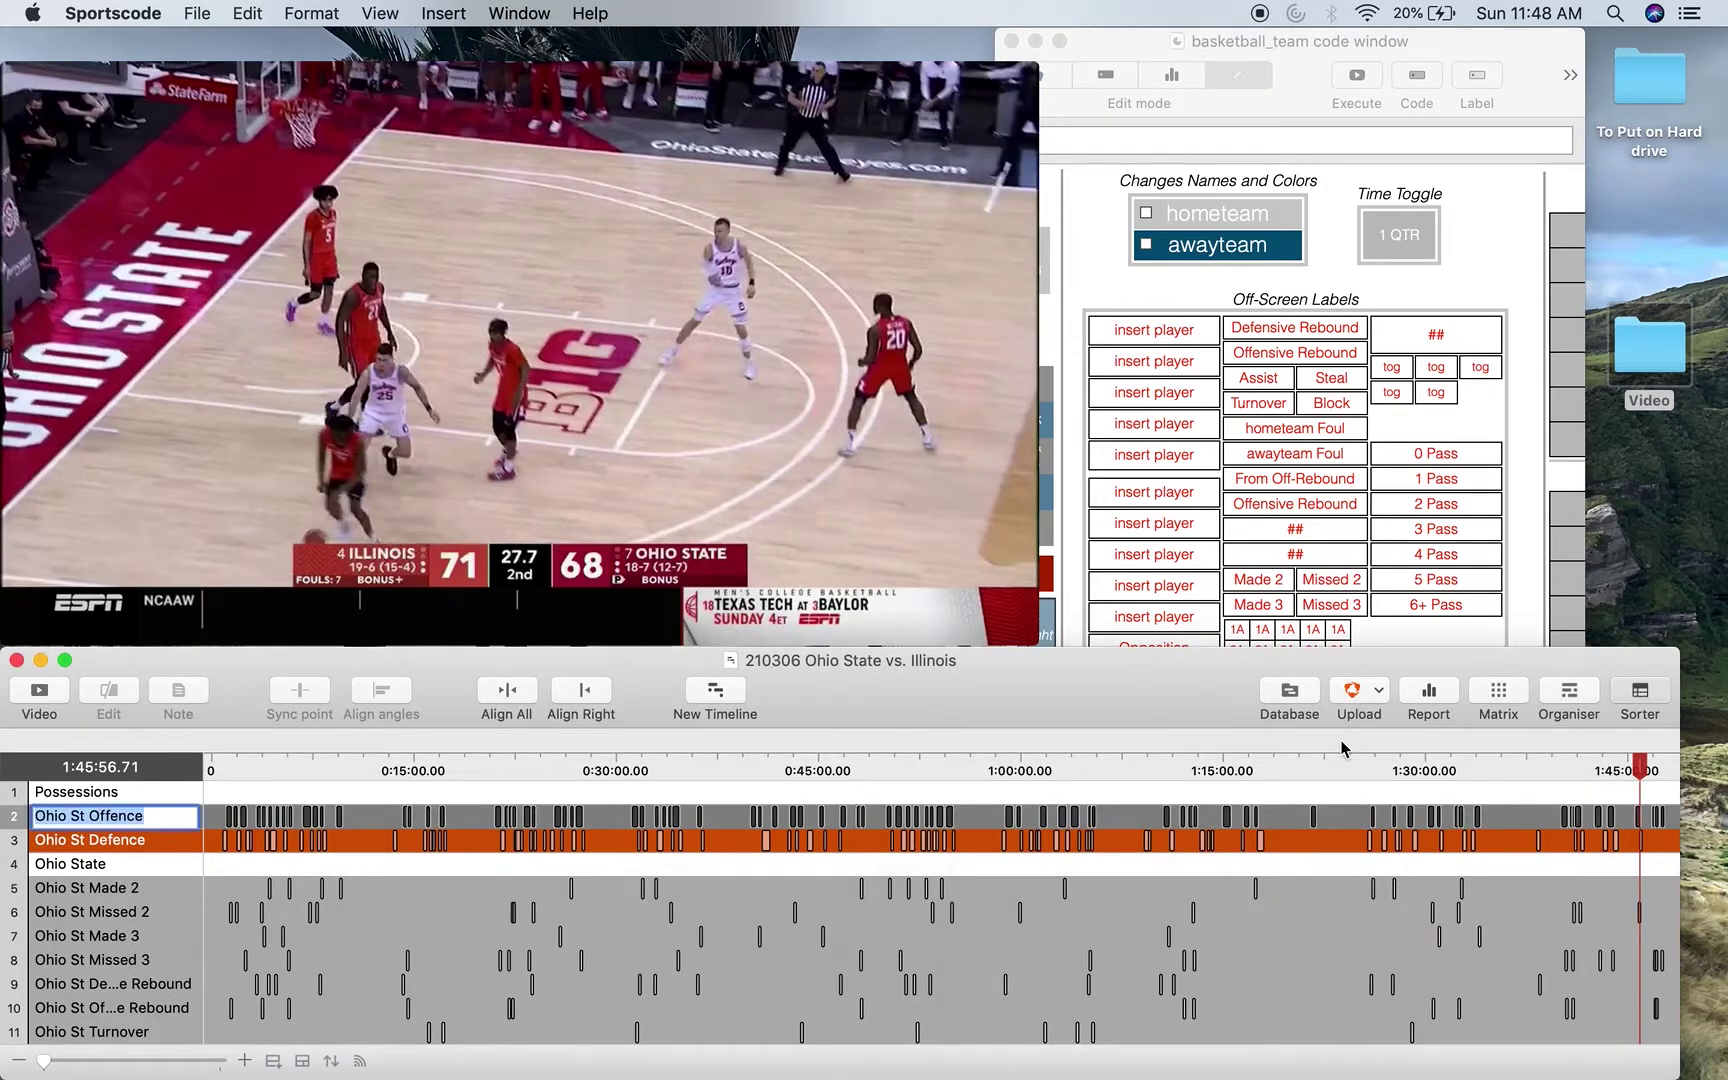
pyautogui.hscroll(10, 910, 987)
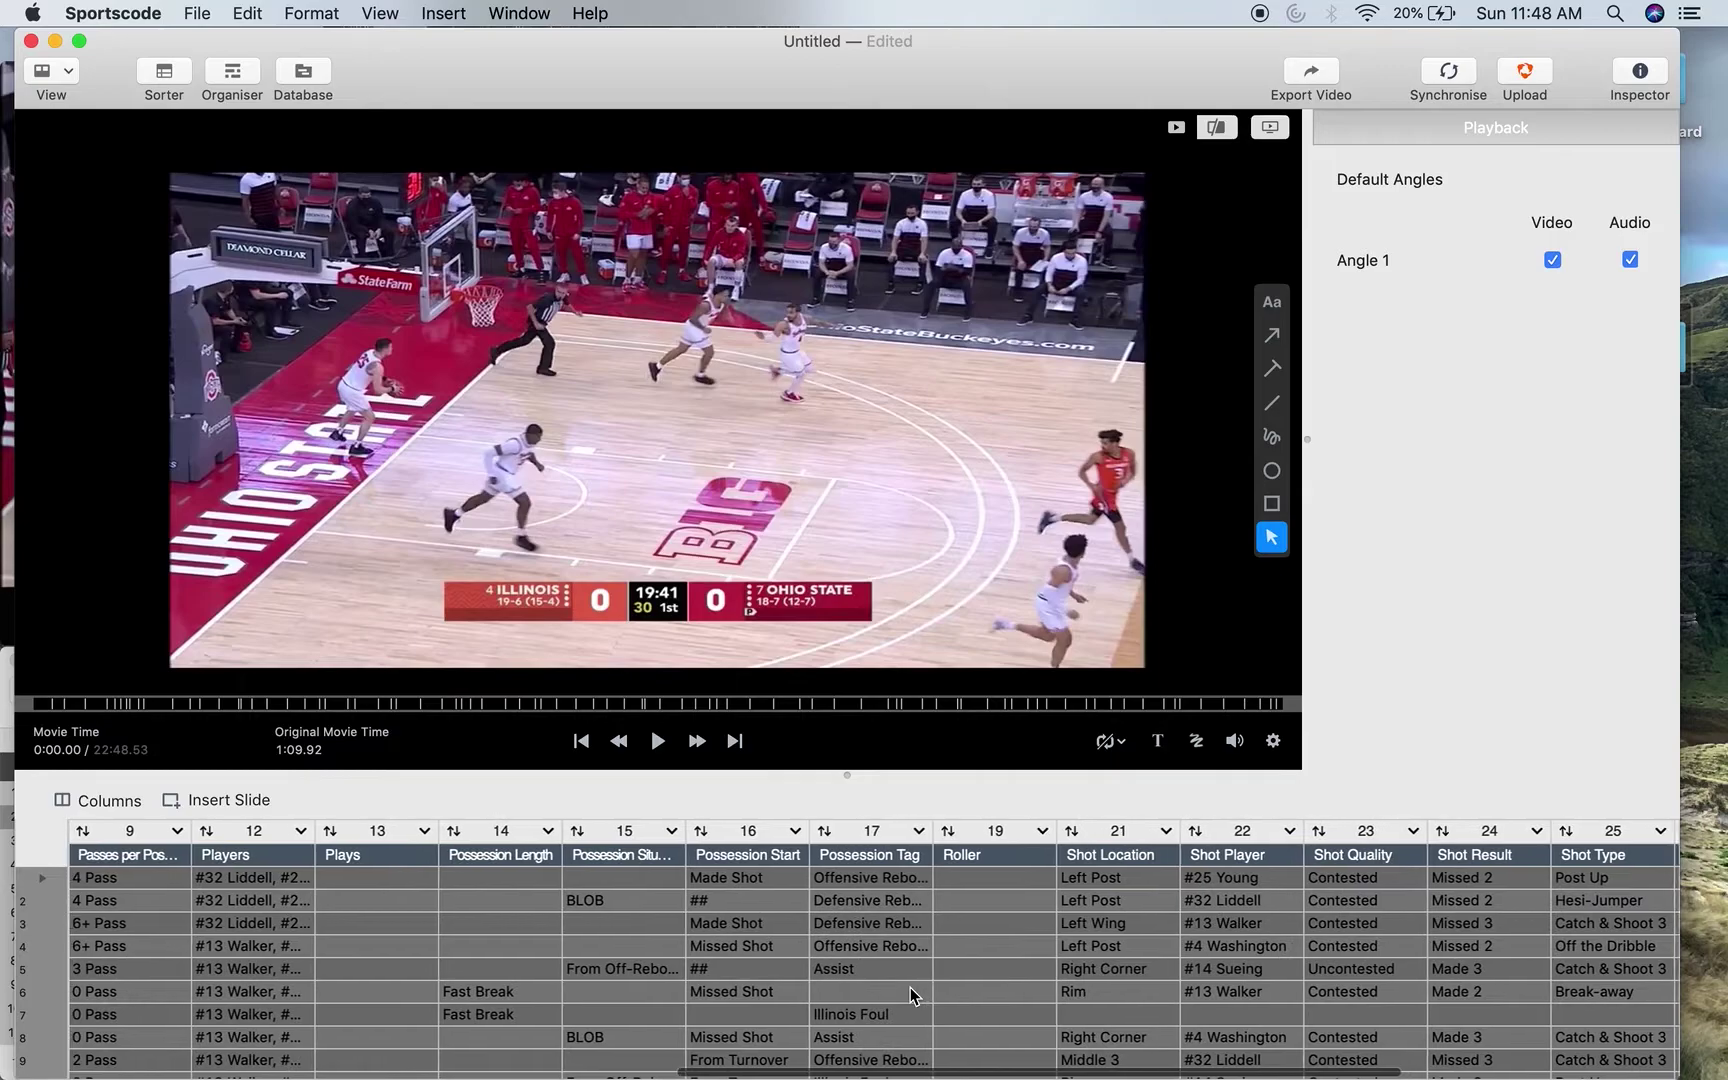
pyautogui.scroll(-1, 910, 987)
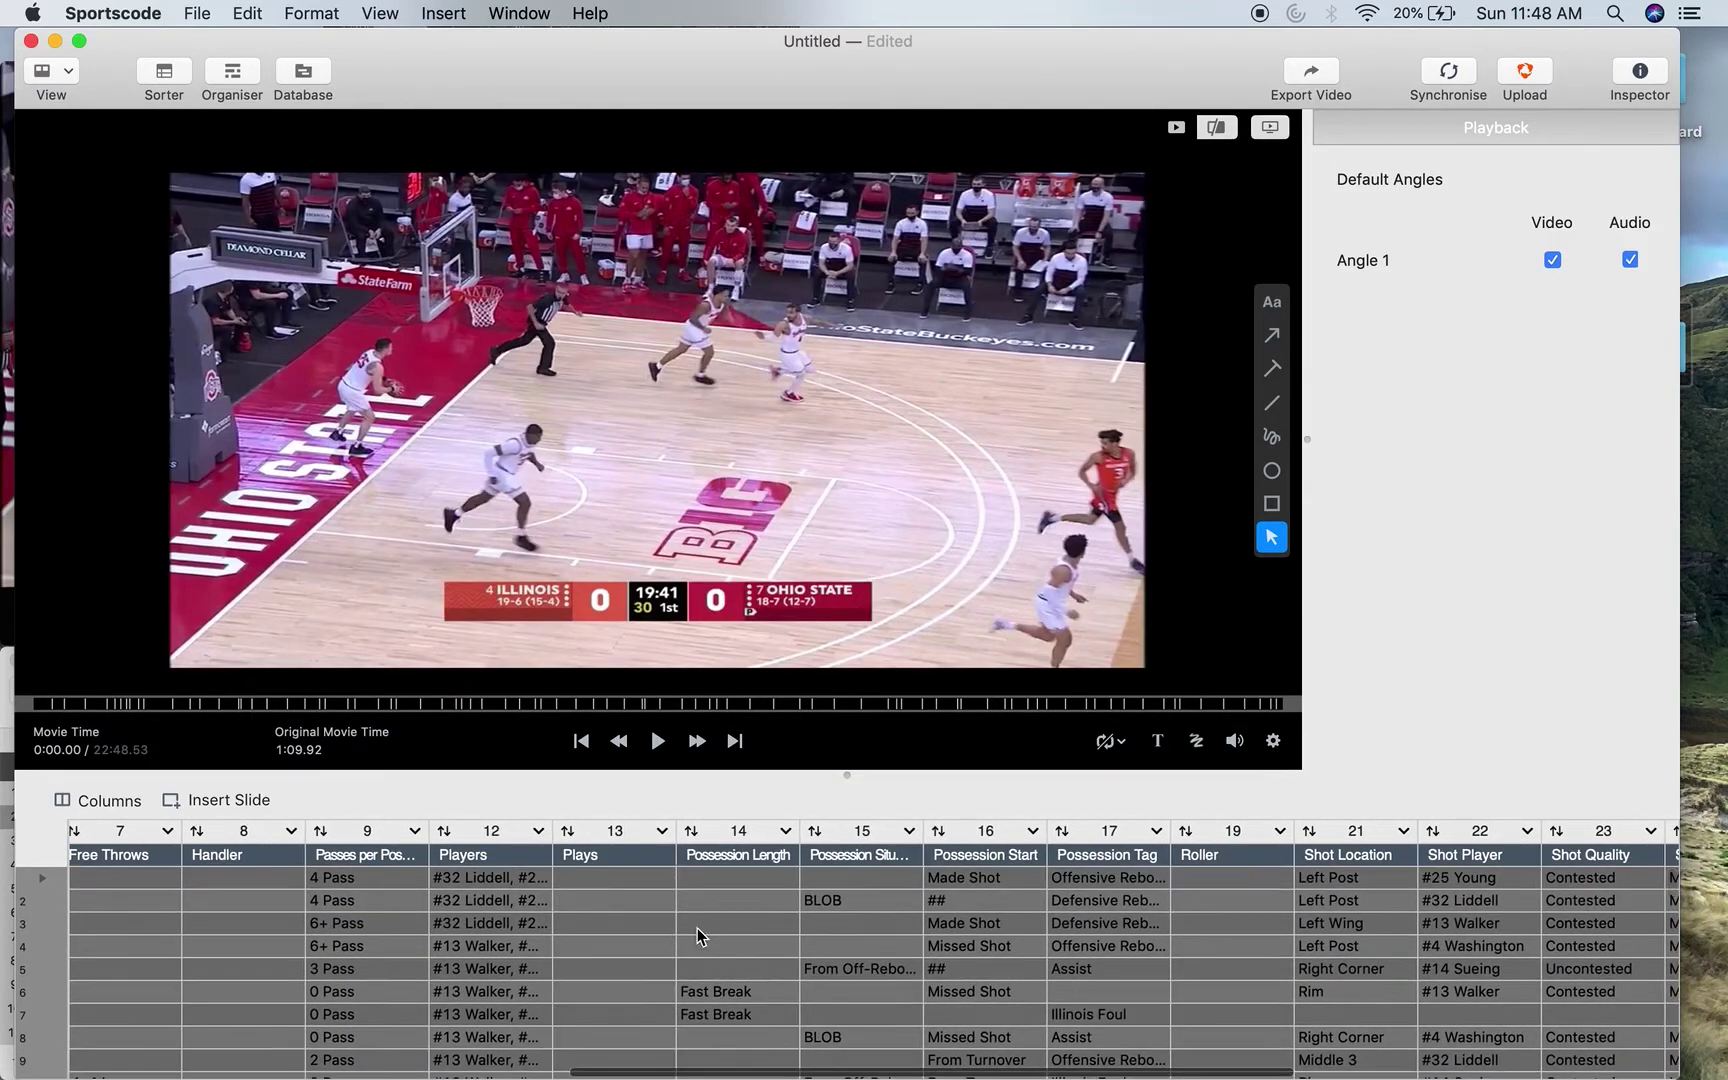
pyautogui.hscroll(-5, 913, 926)
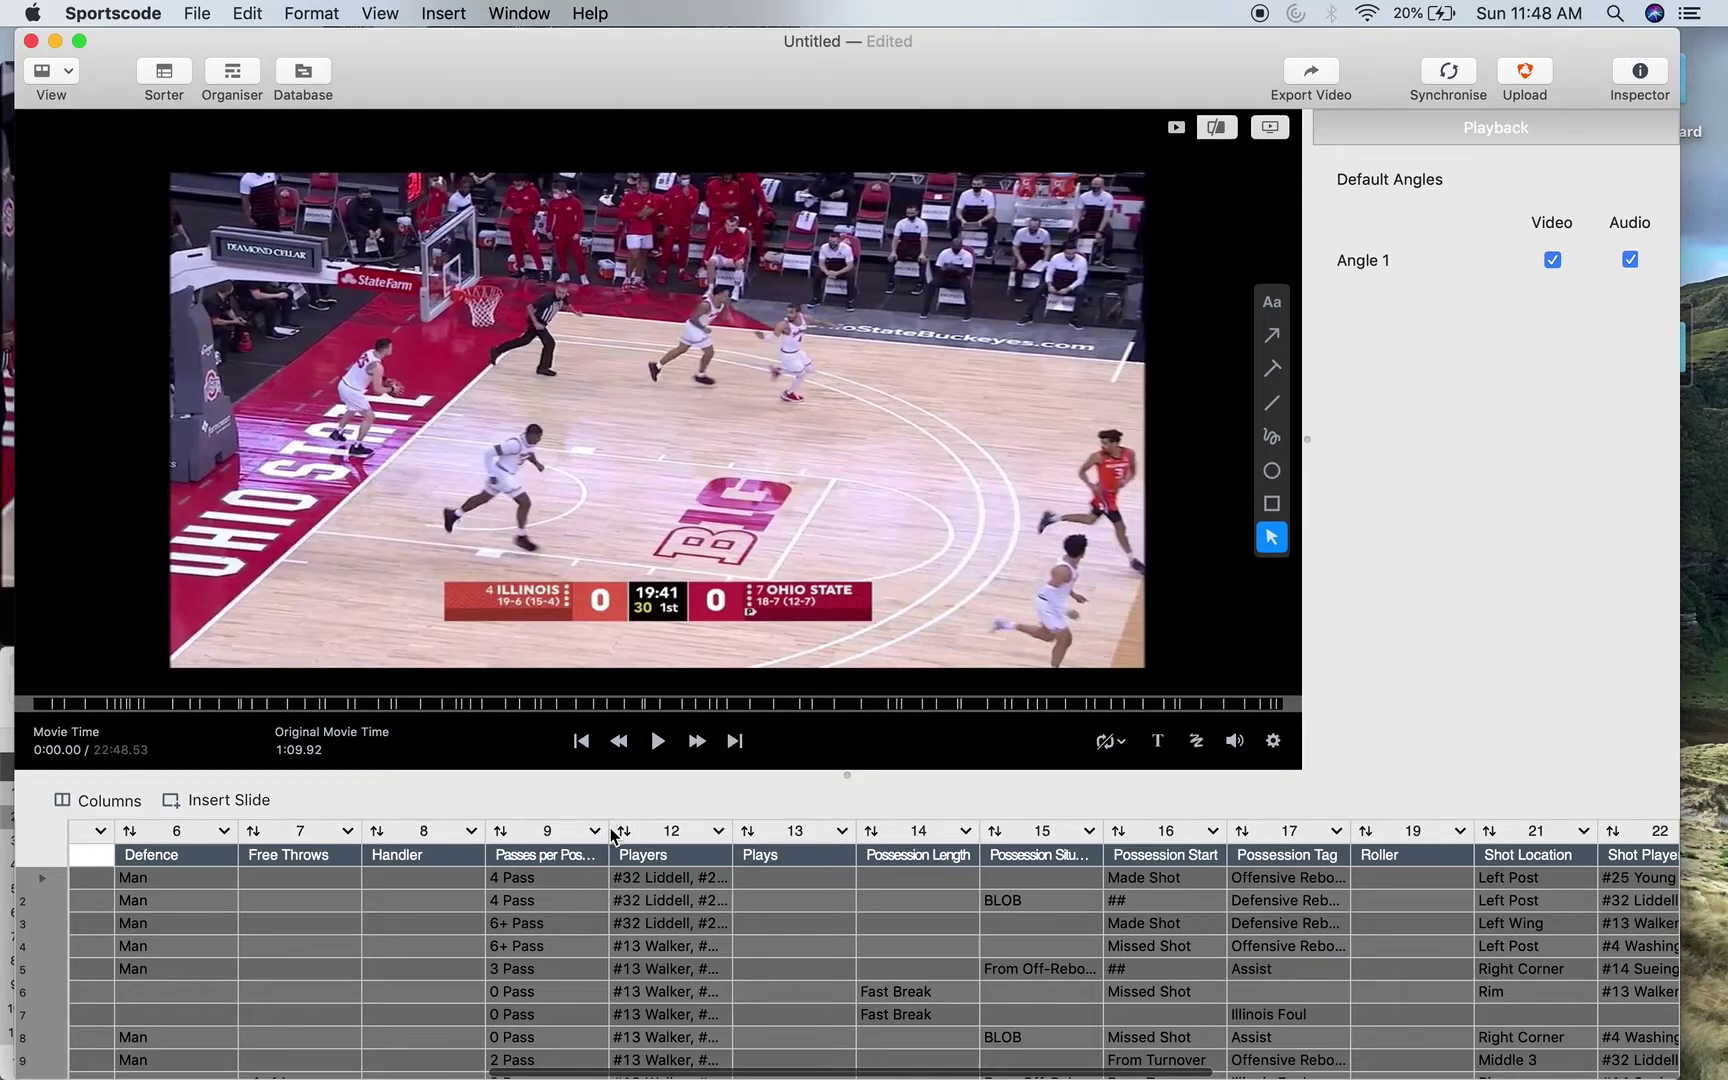
# Widen the Passes per Possession column, review the list, then close it without saving.
pyautogui.moveTo(609, 825); pyautogui.dragTo(887, 830)
pyautogui.hscroll(-2, 656, 905)
pyautogui.scroll(-5, 656, 905)
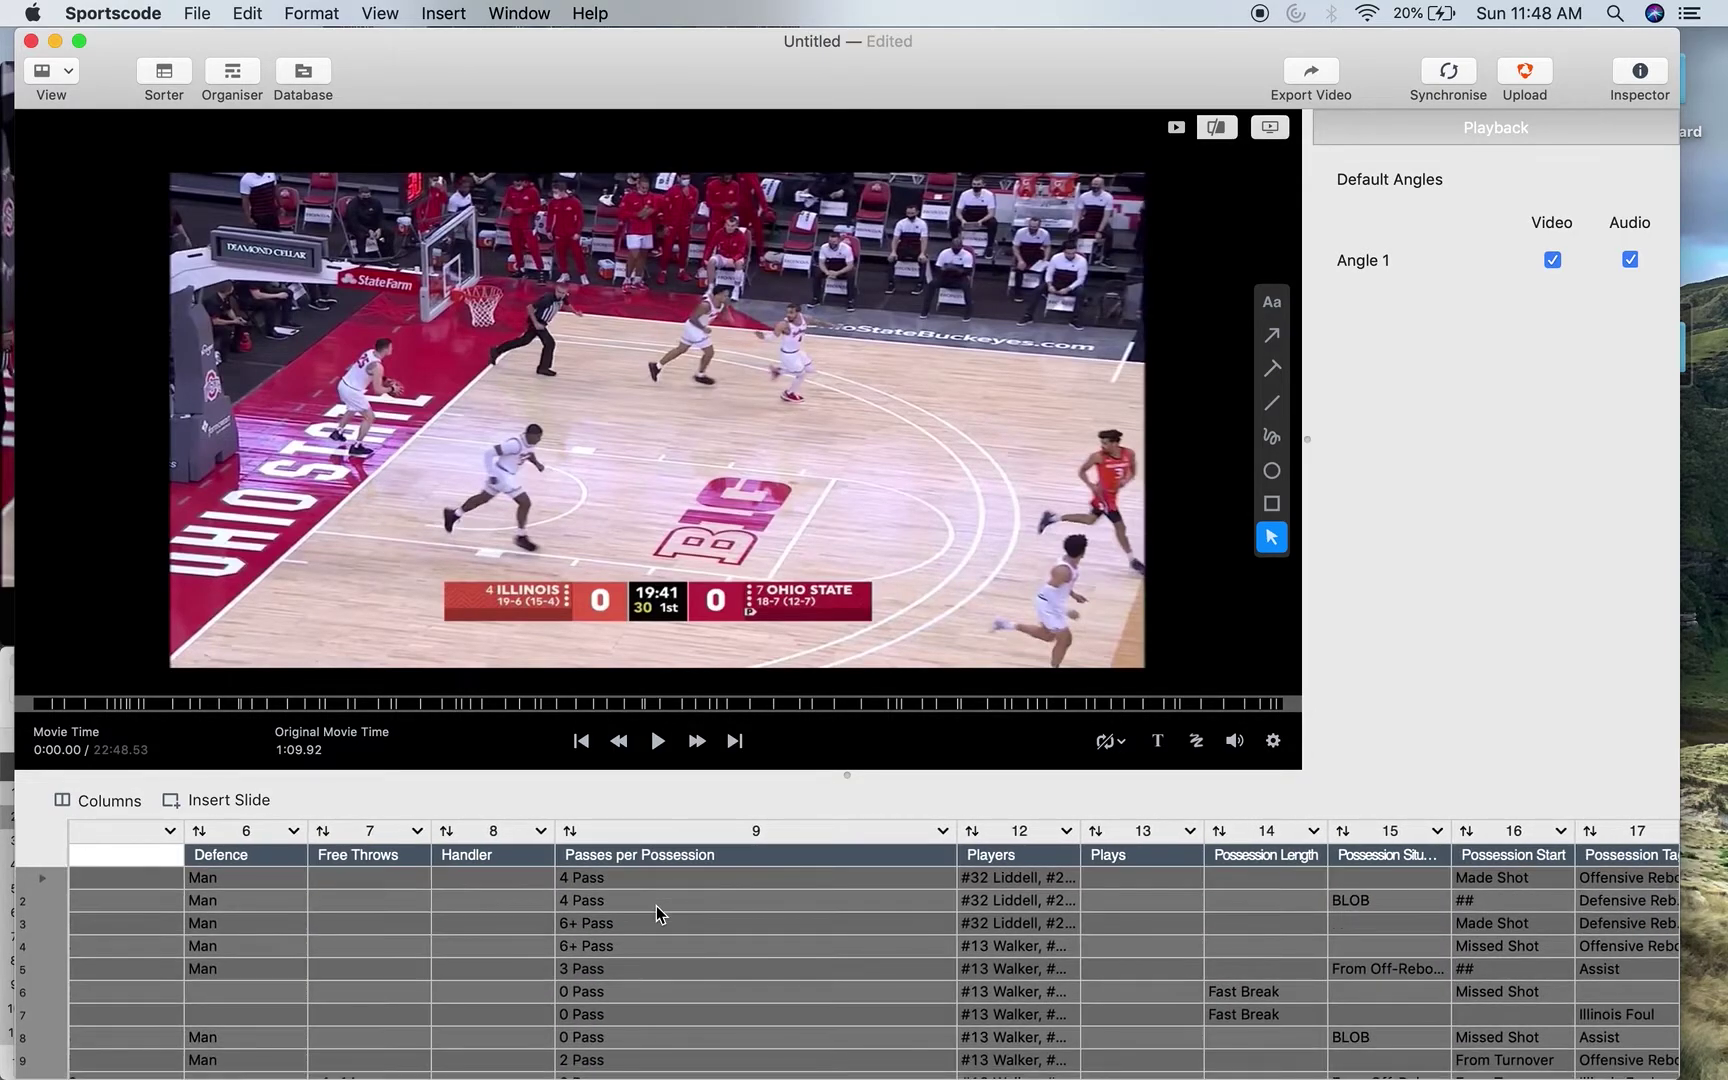
pyautogui.scroll(-3, 656, 905)
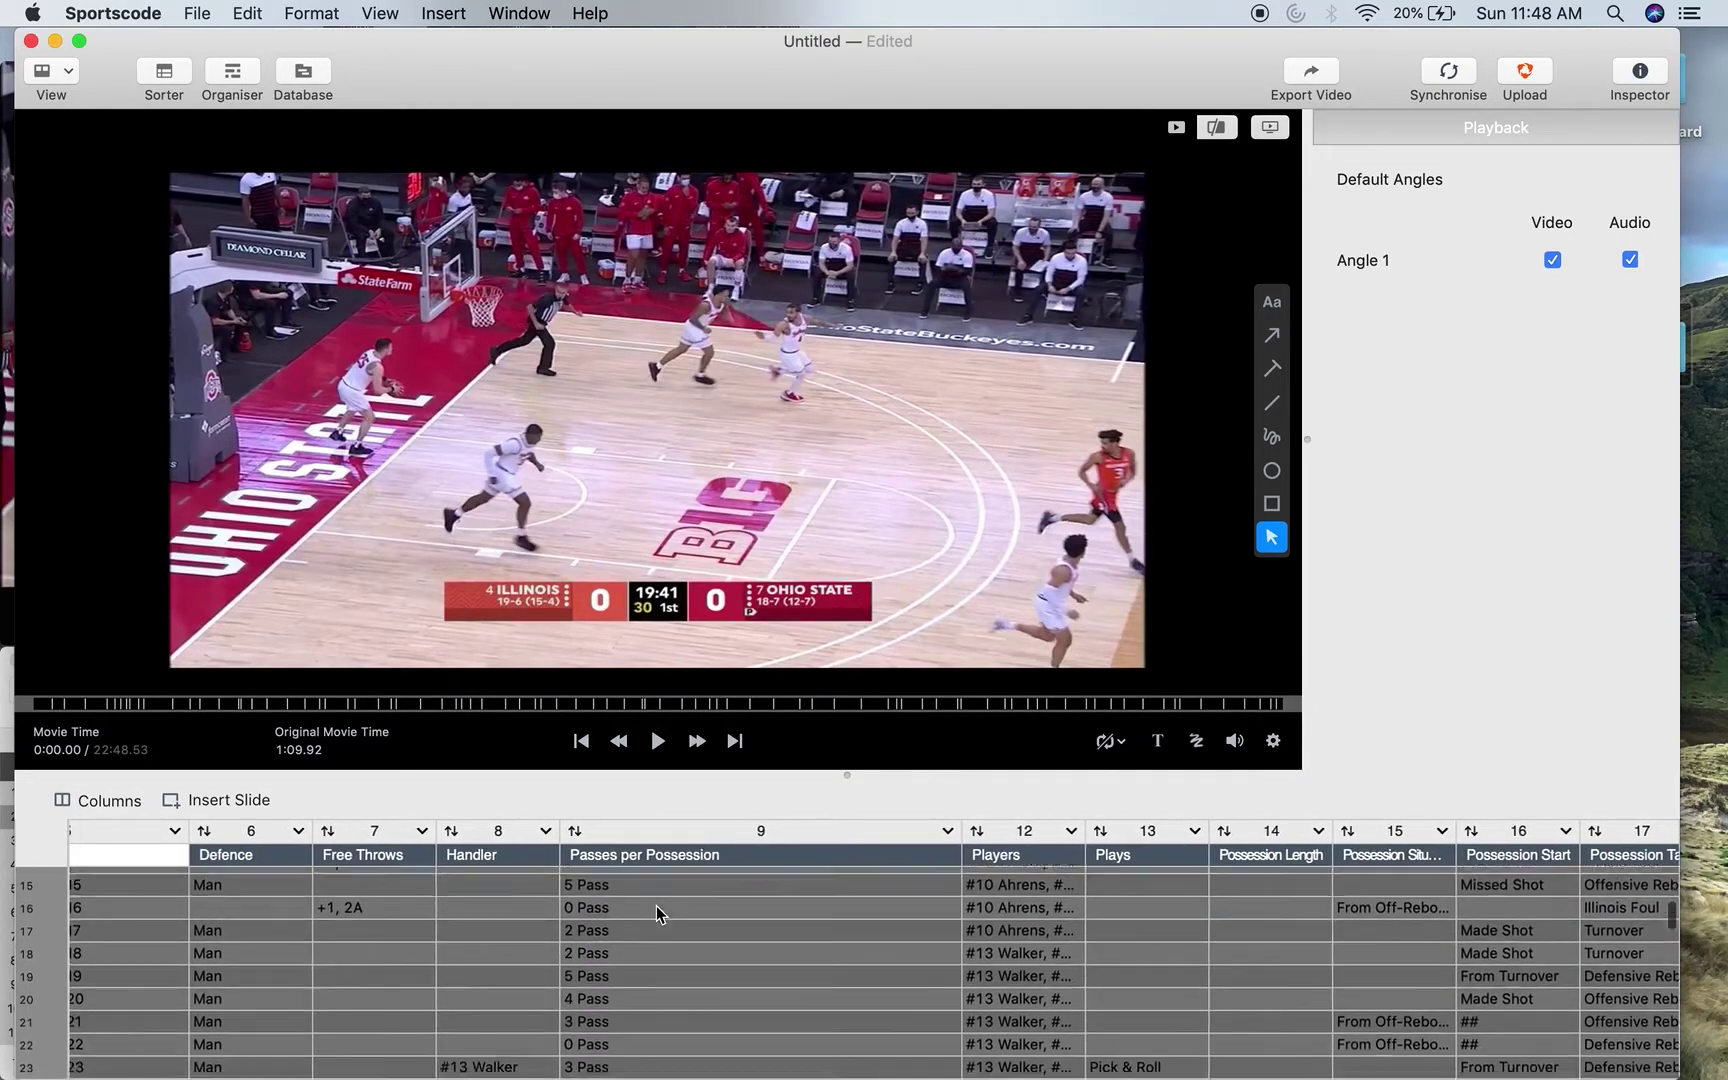
pyautogui.scroll(-5, 656, 905)
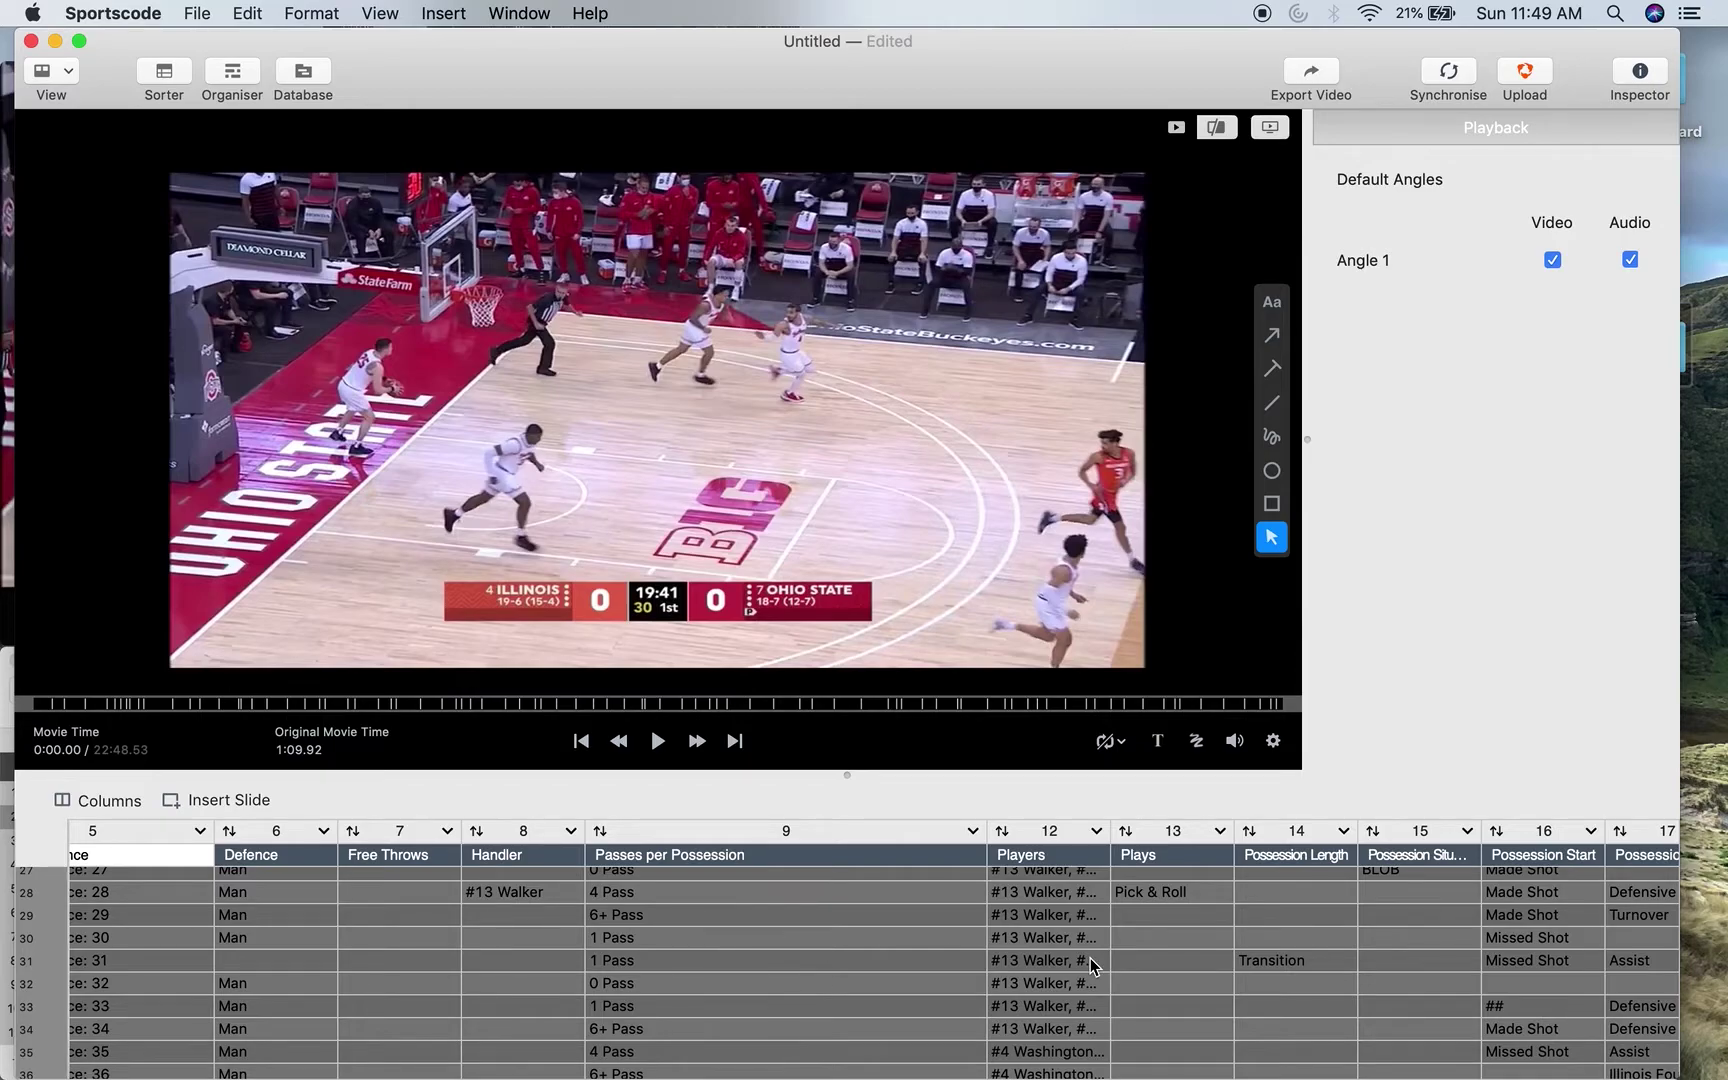
pyautogui.hscroll(5, 1085, 965)
pyautogui.scroll(2, 1085, 965)
pyautogui.hscroll(5, 1093, 965)
pyautogui.scroll(2, 1093, 965)
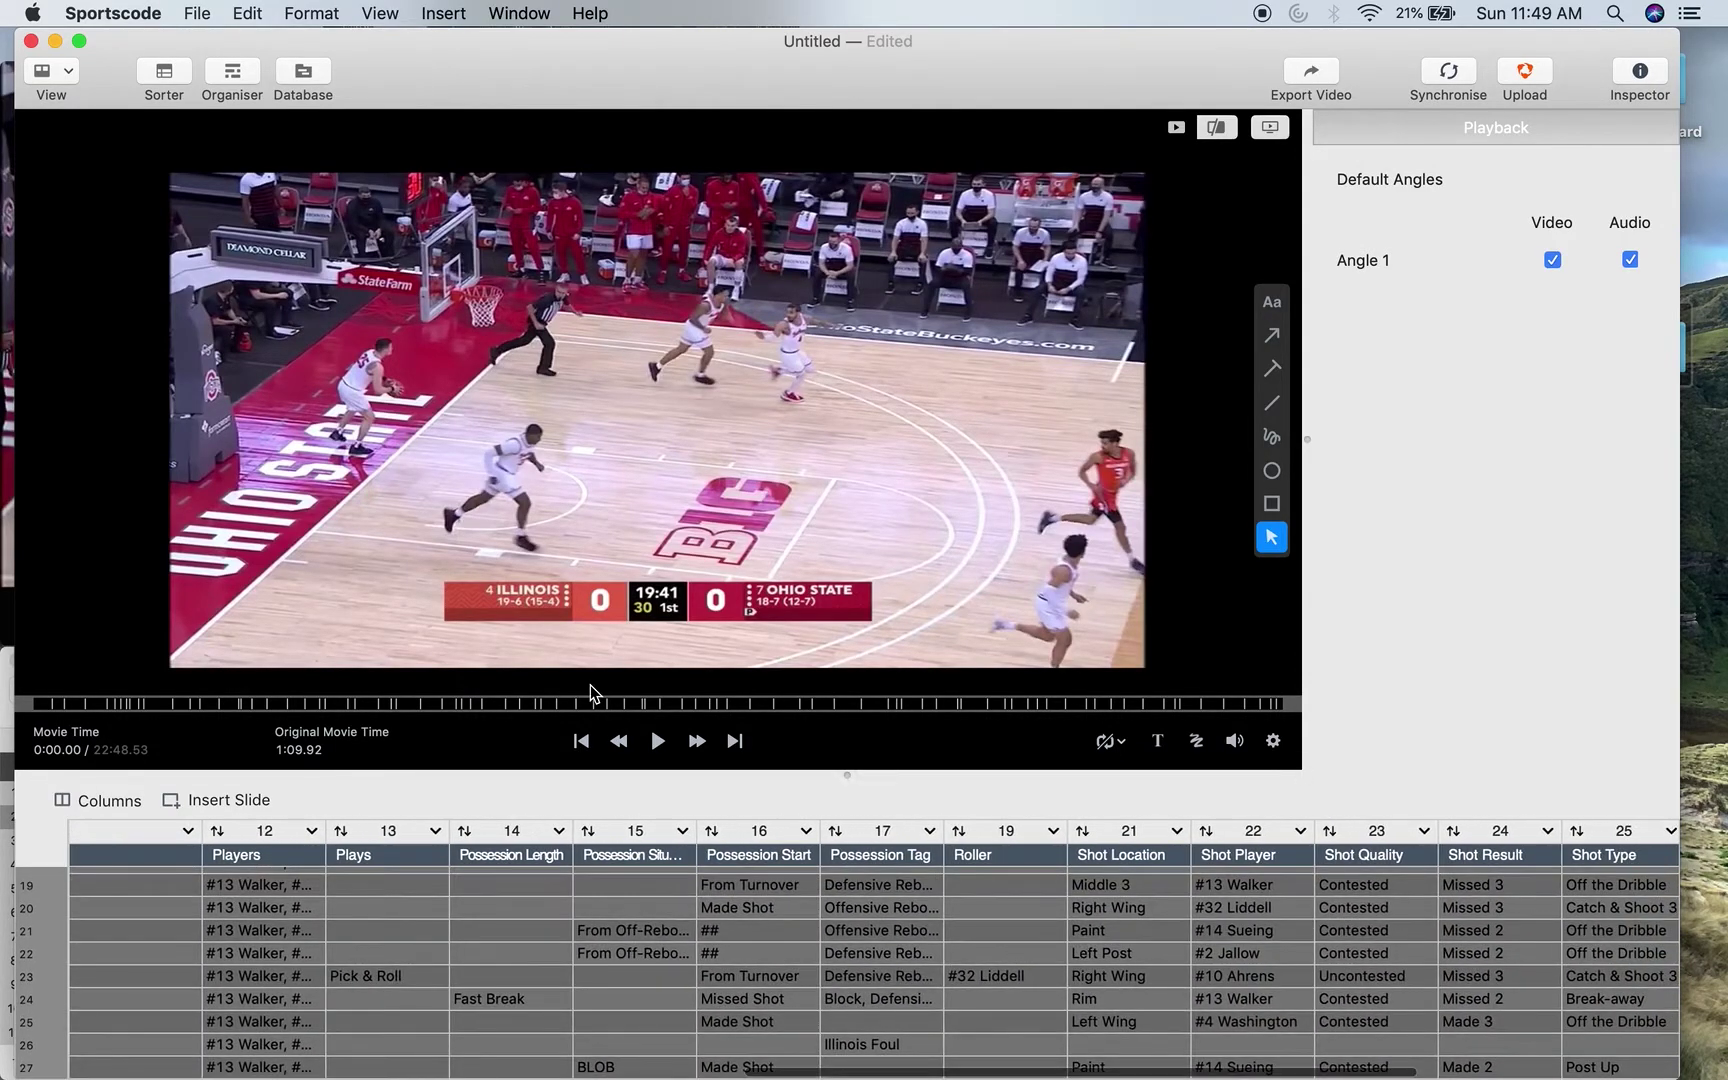
pyautogui.click(29, 44)
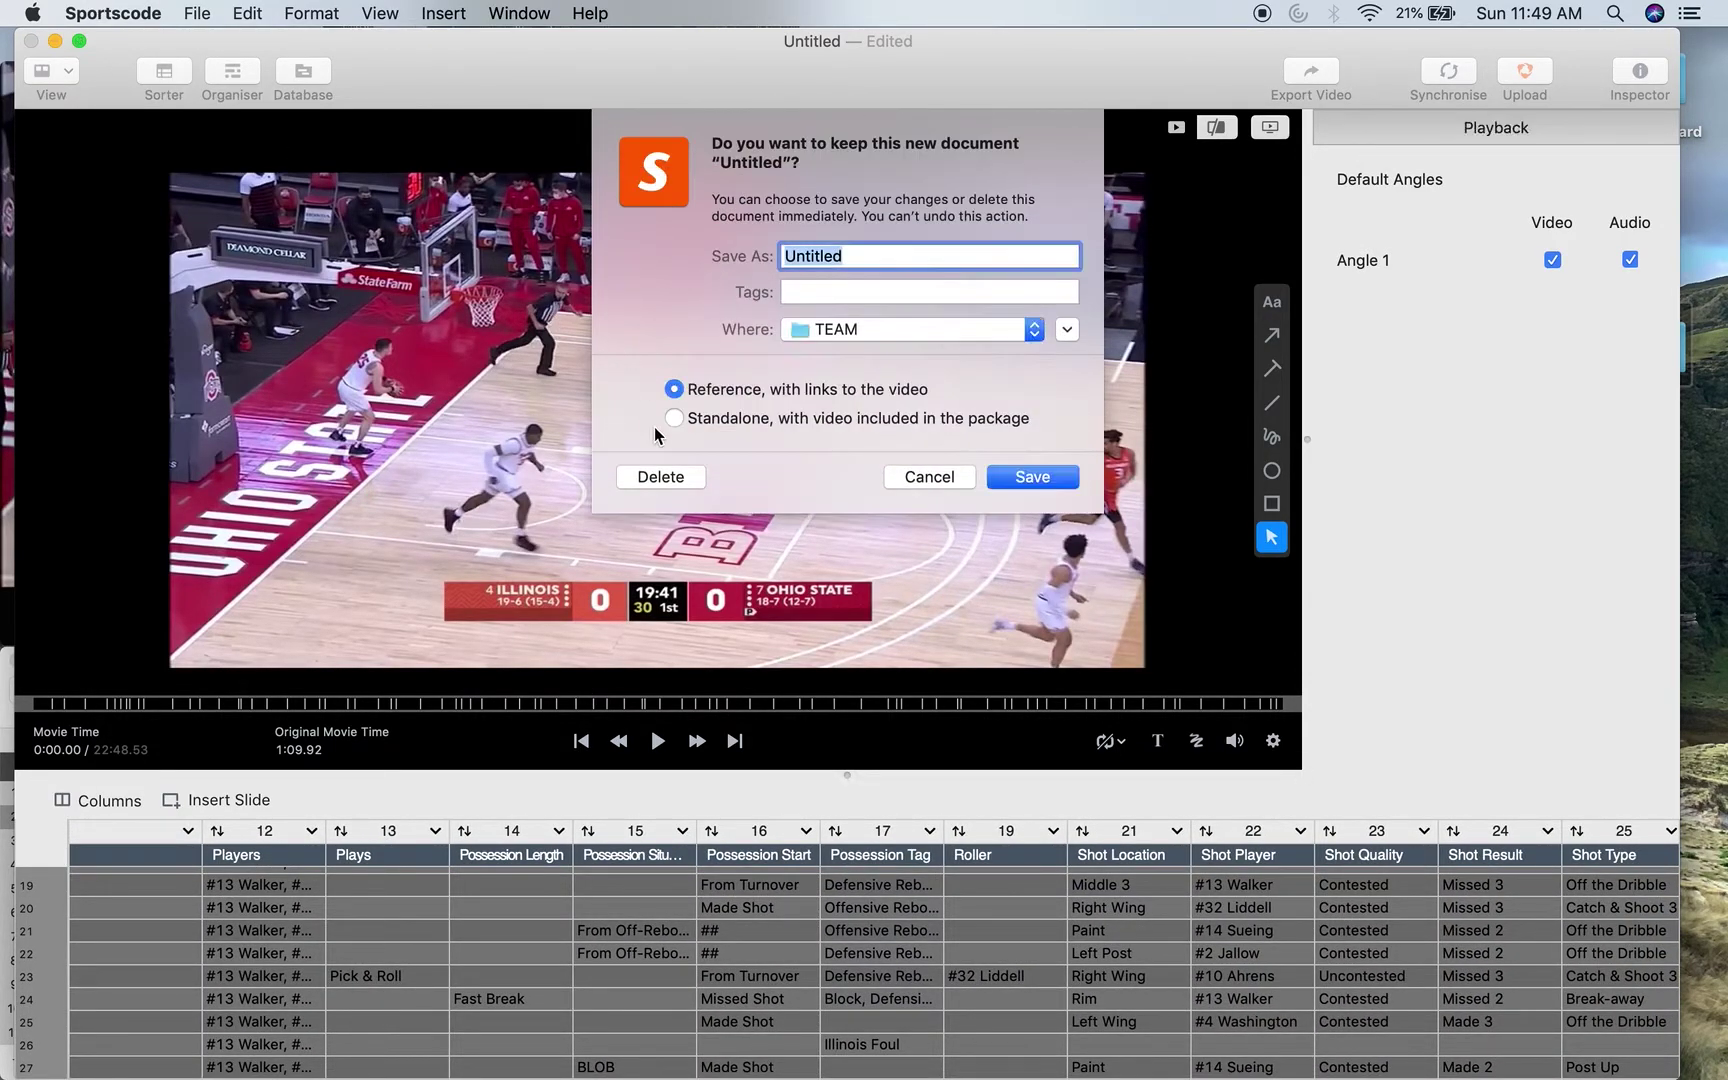
pyautogui.click(662, 477)
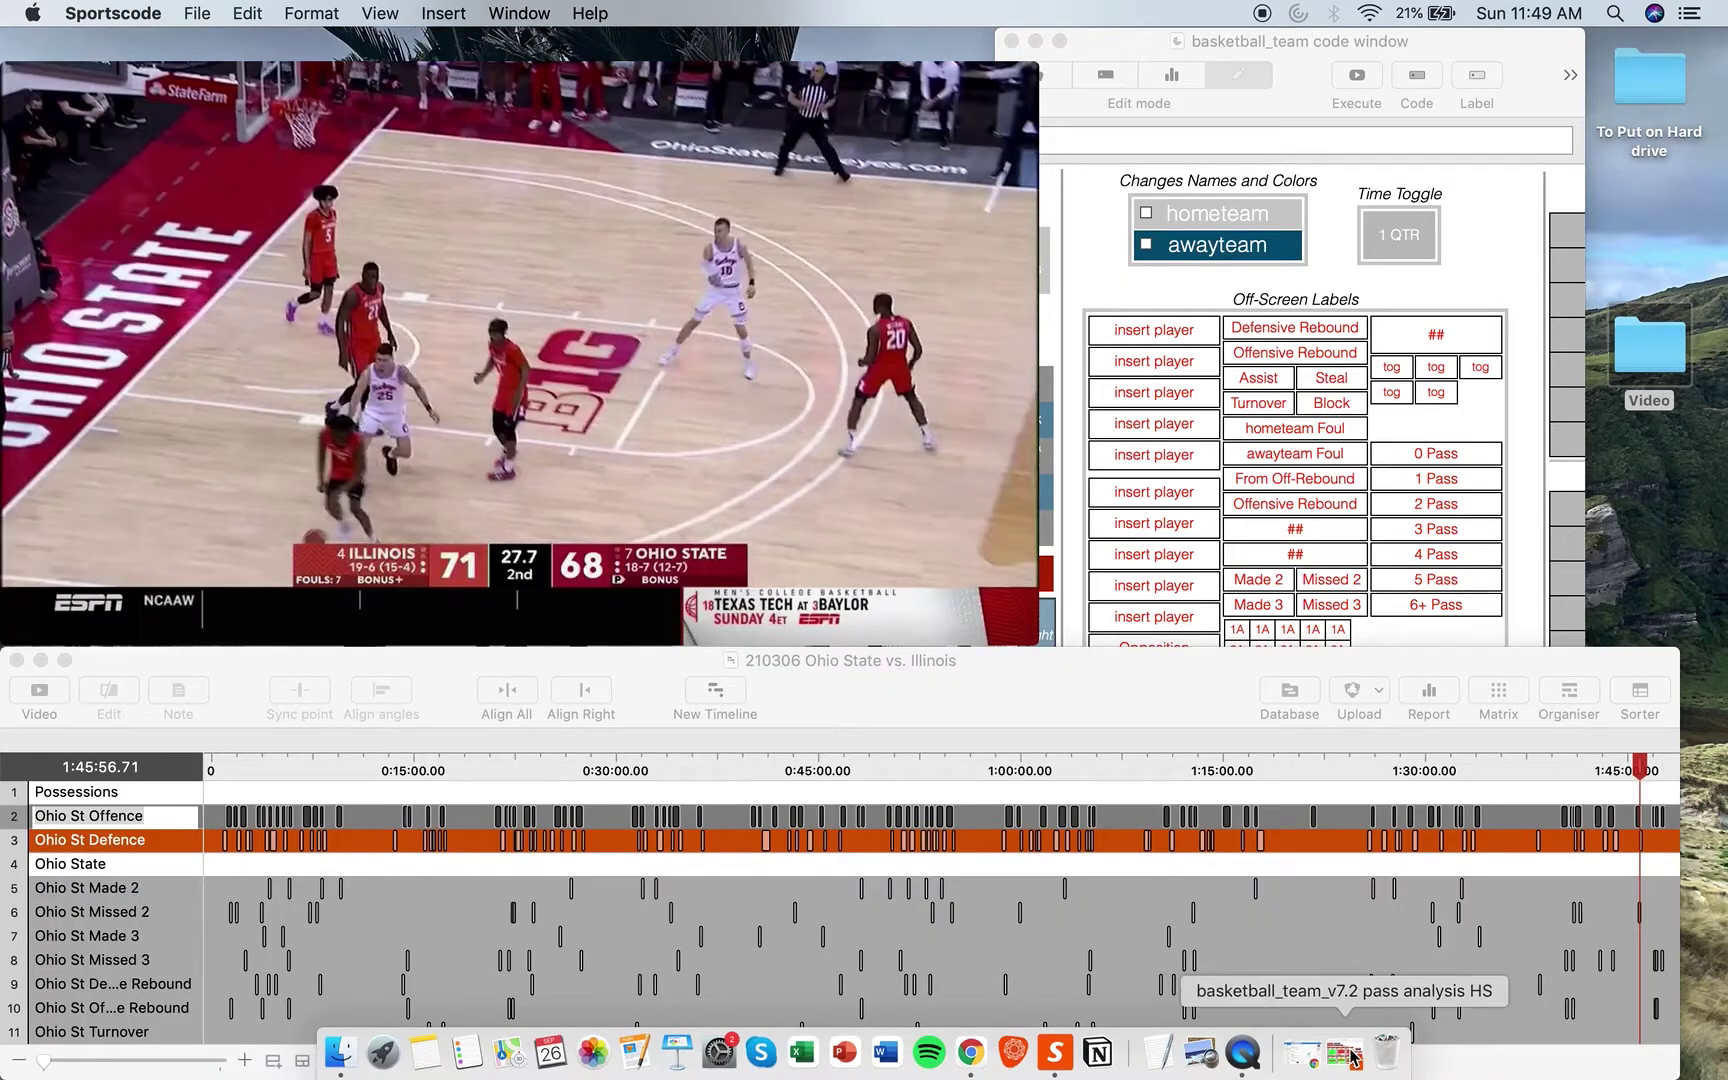
# Restore the pass analysis code window, Execute it to reset the tables, and enter Report mode.
pyautogui.click(1345, 1056)
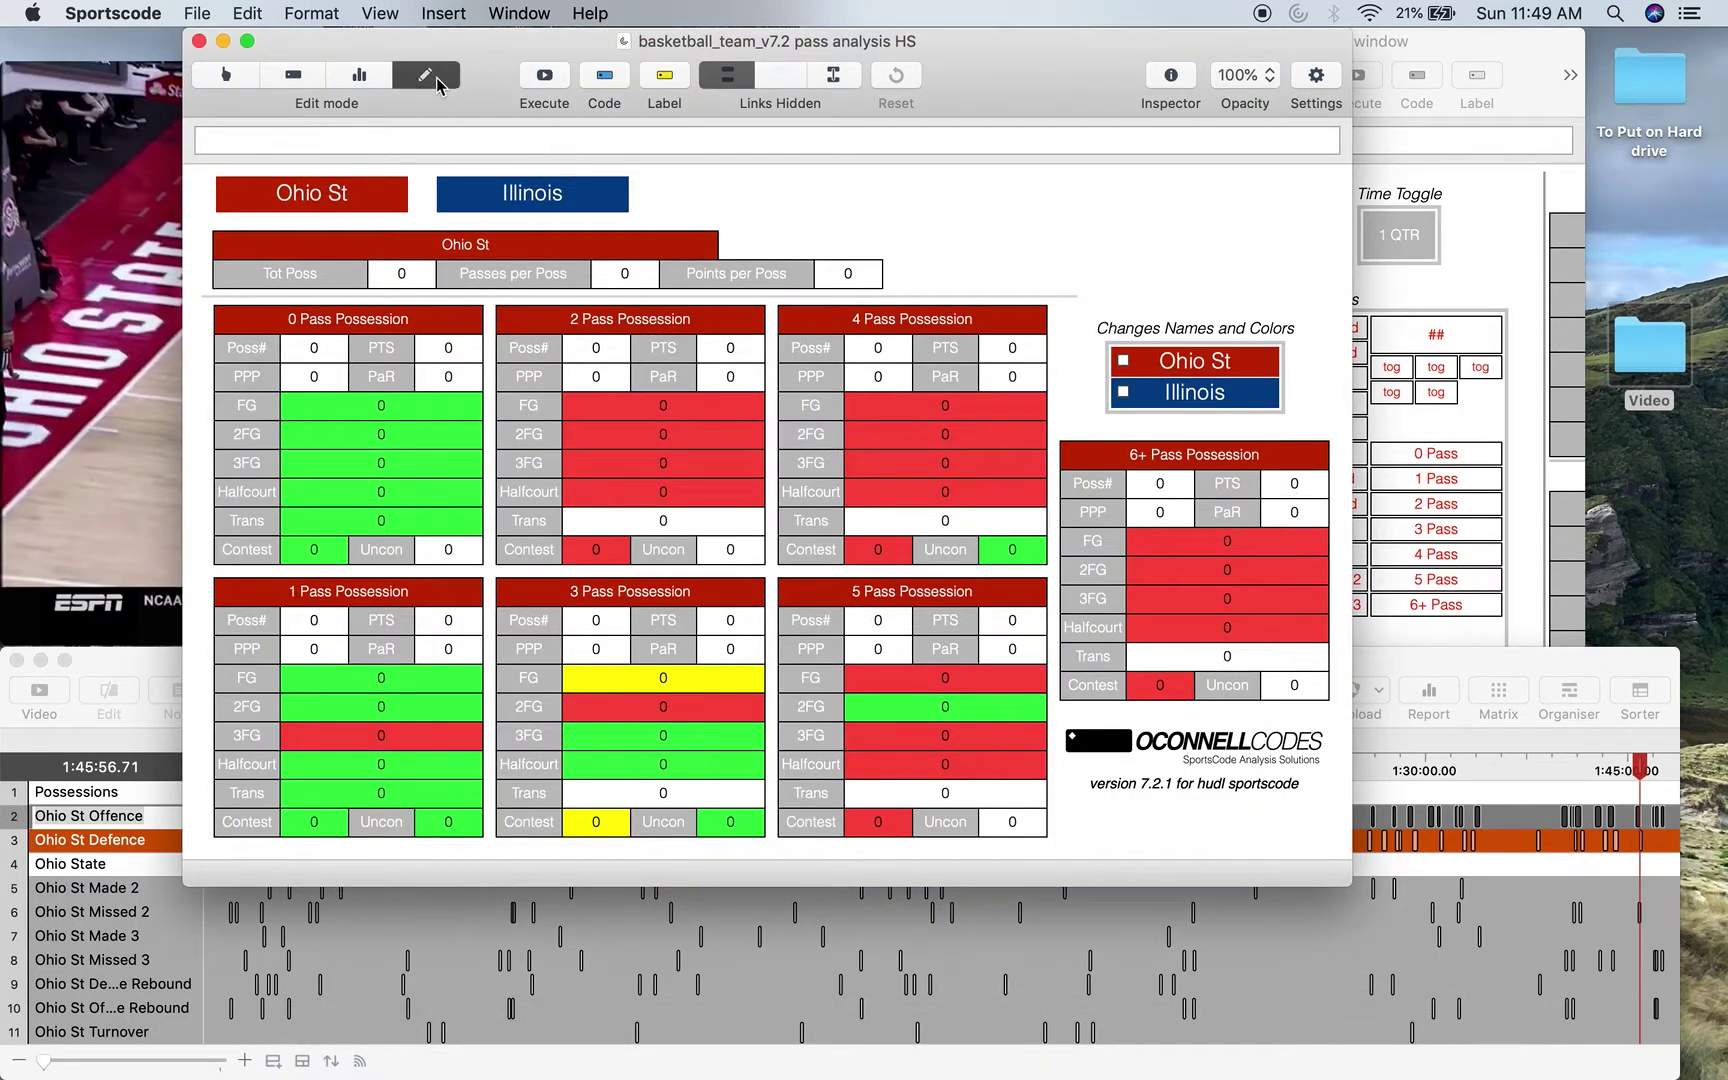
pyautogui.click(545, 80)
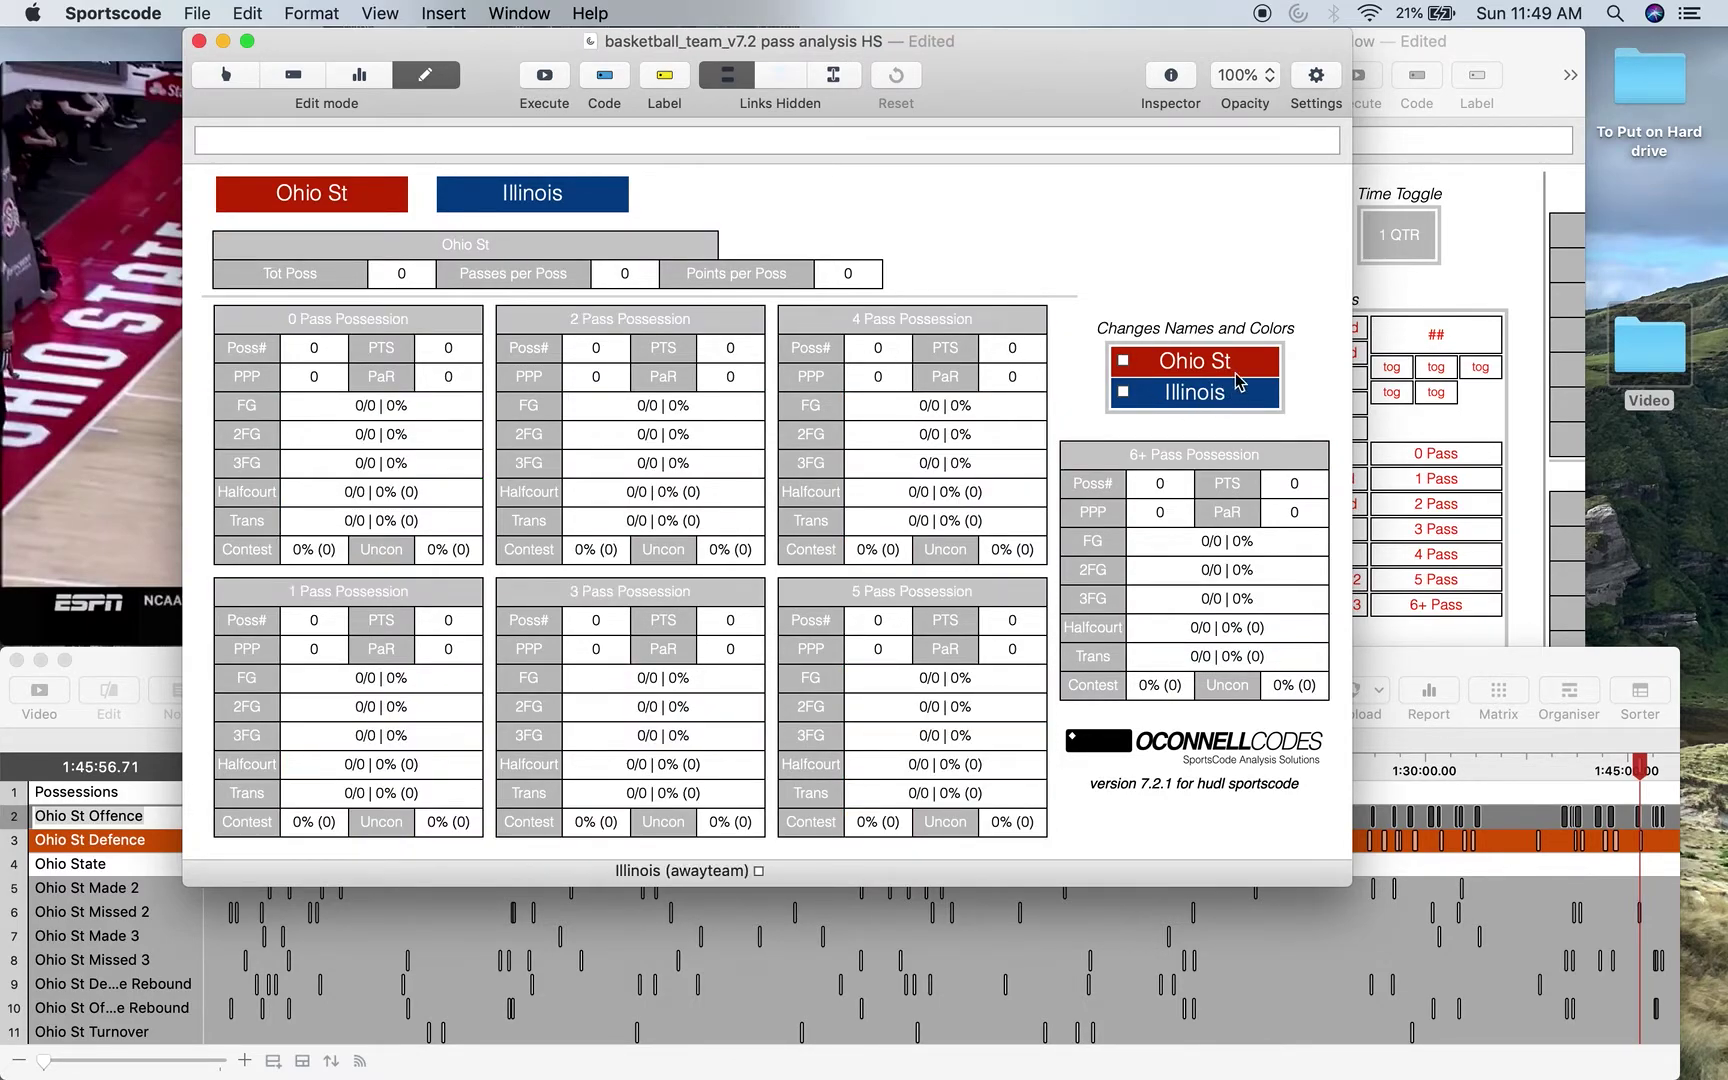
pyautogui.click(362, 78)
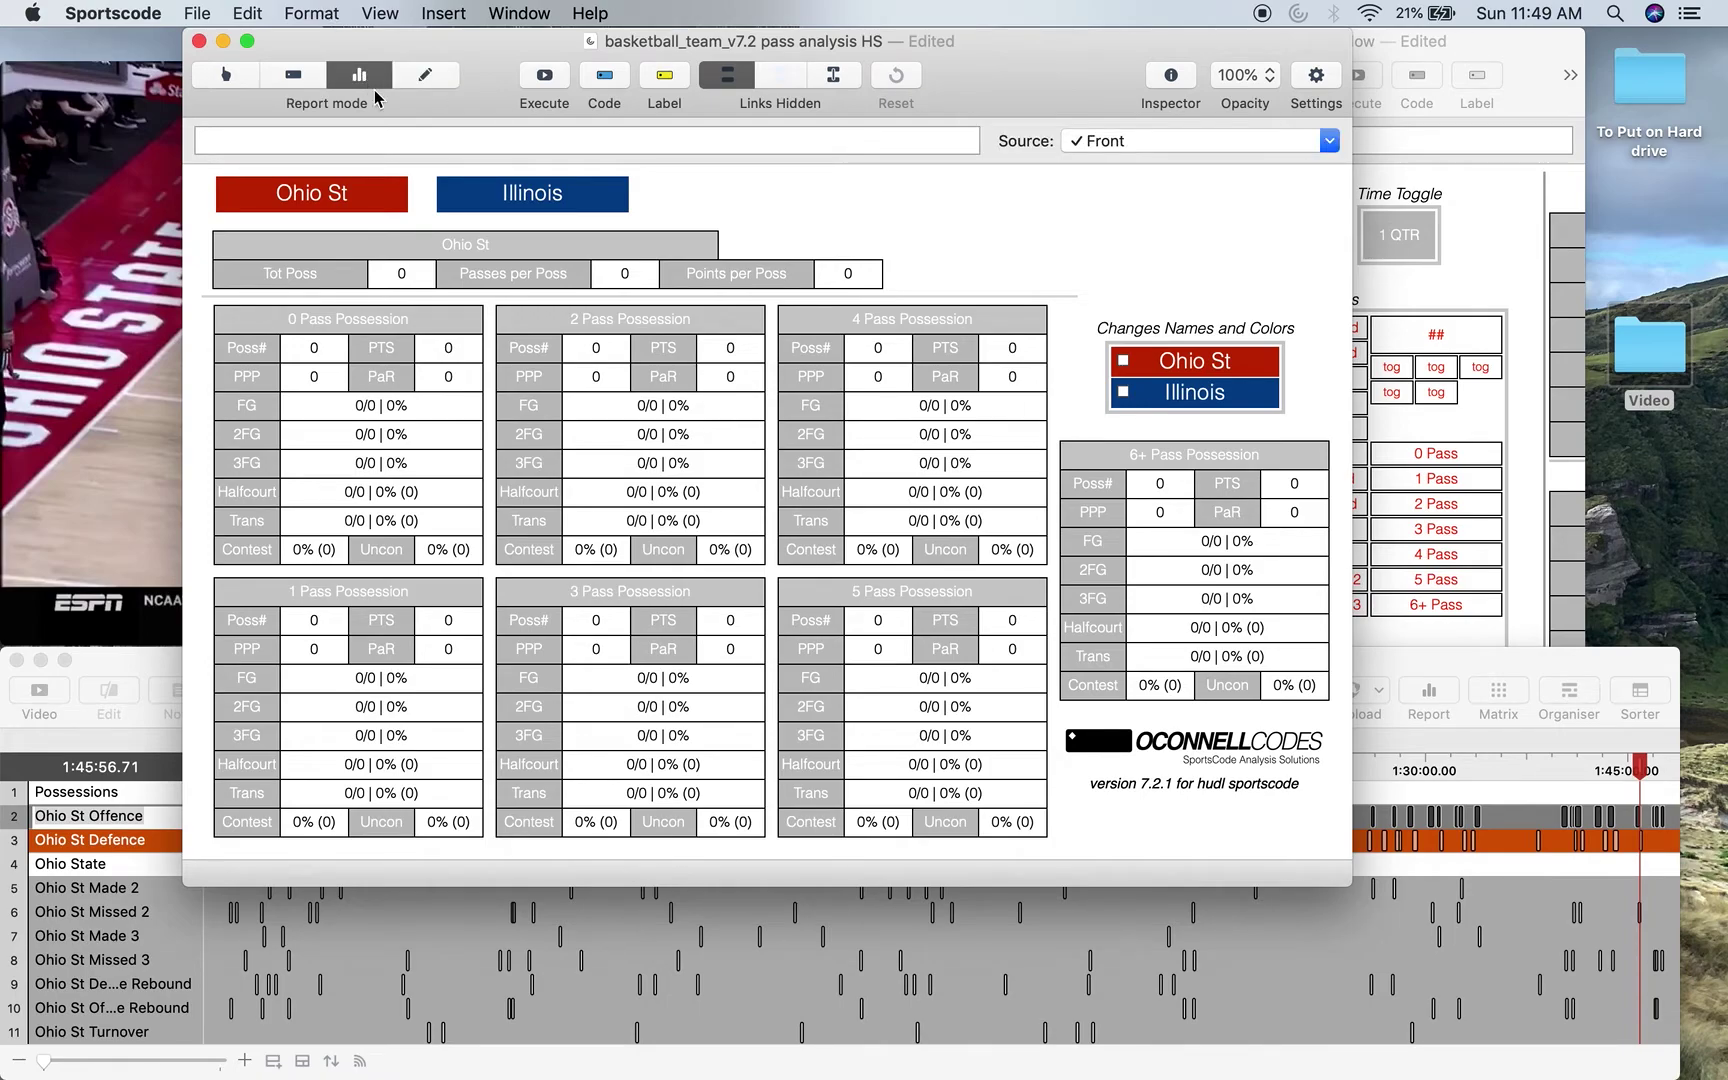
# Show Ohio St's pass stats (85 possessions, 0.8 points per possession) and zoom in on Points per Poss.
pyautogui.click(382, 196)
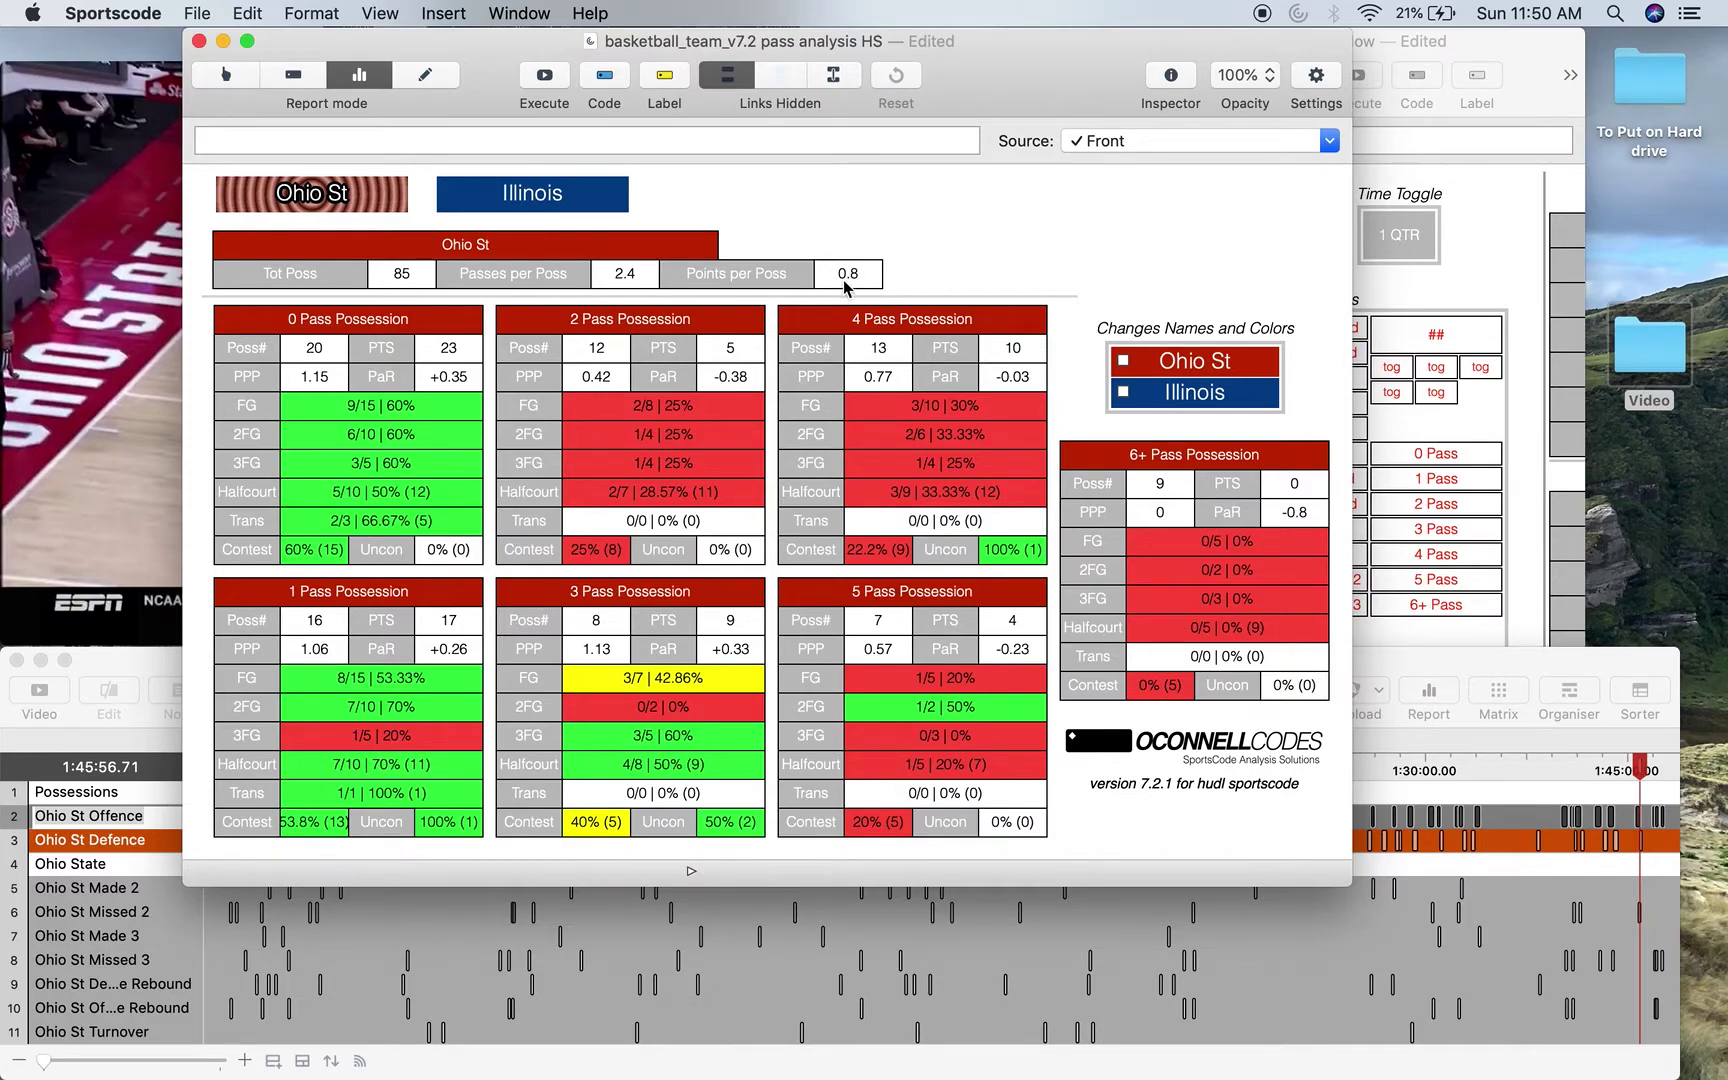
pyautogui.press('alt+super+8')
pyautogui.press('alt+super+8')
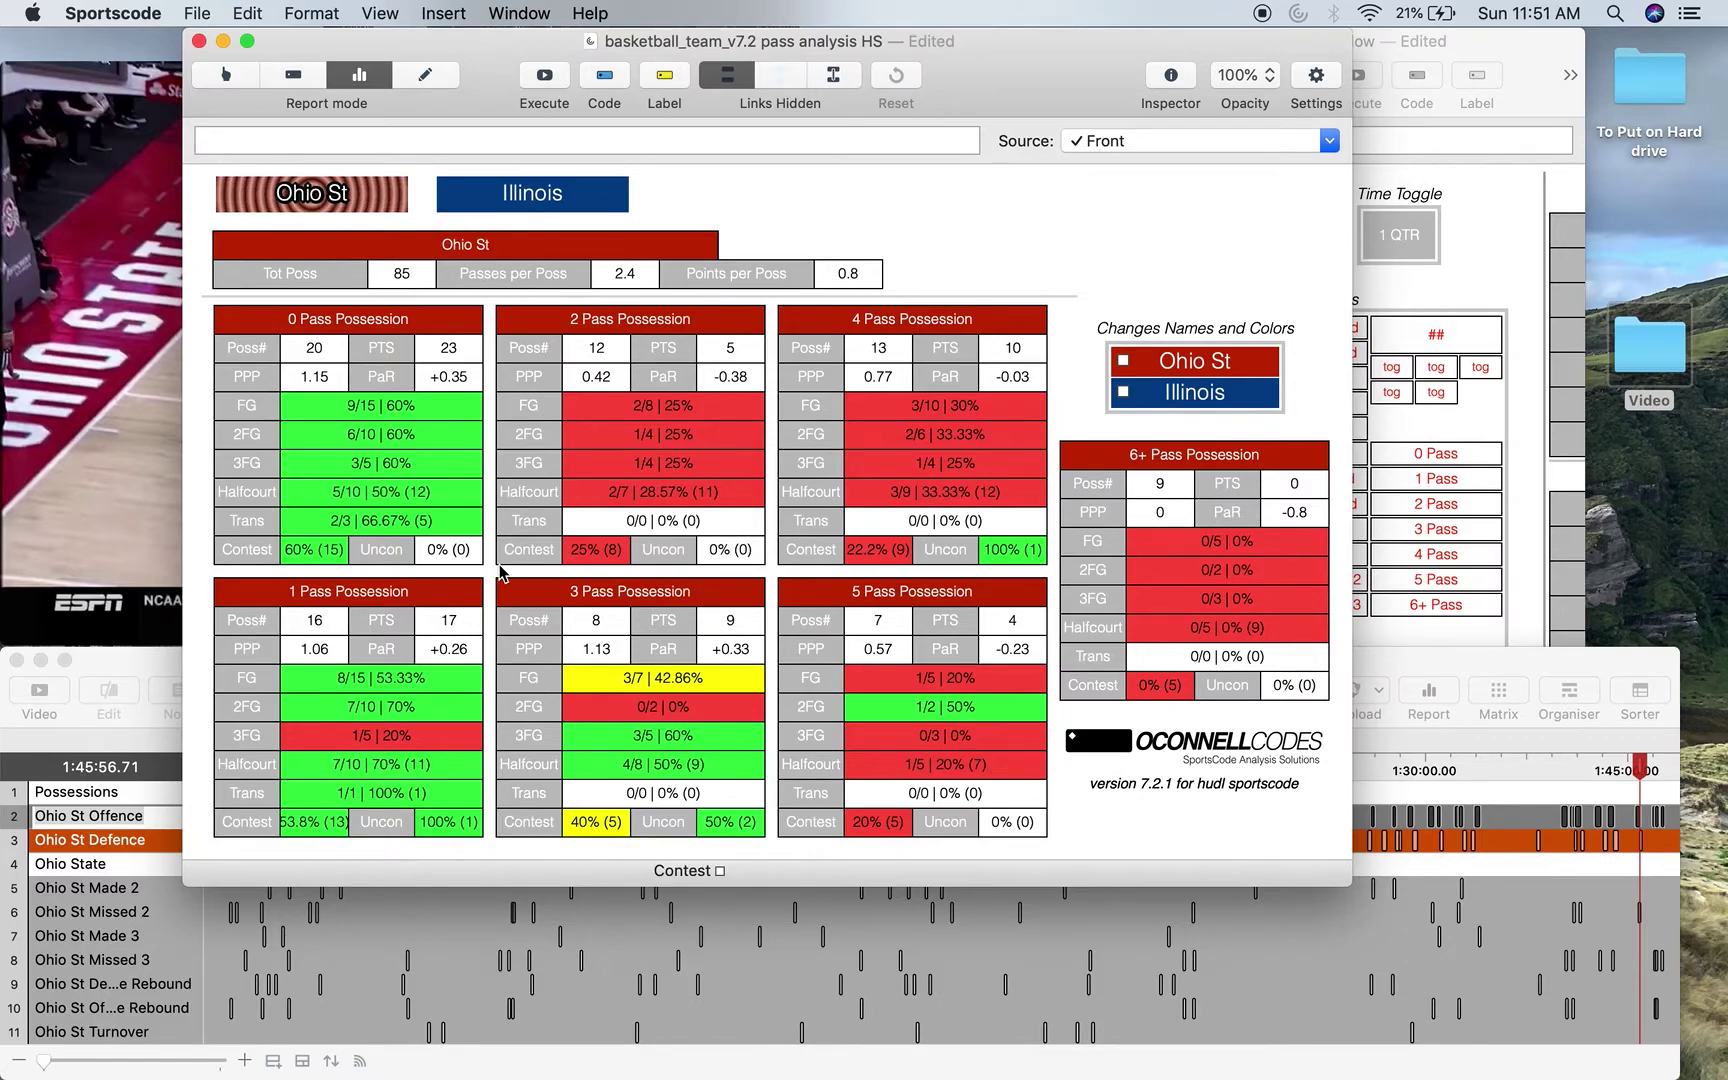
pyautogui.click(428, 412)
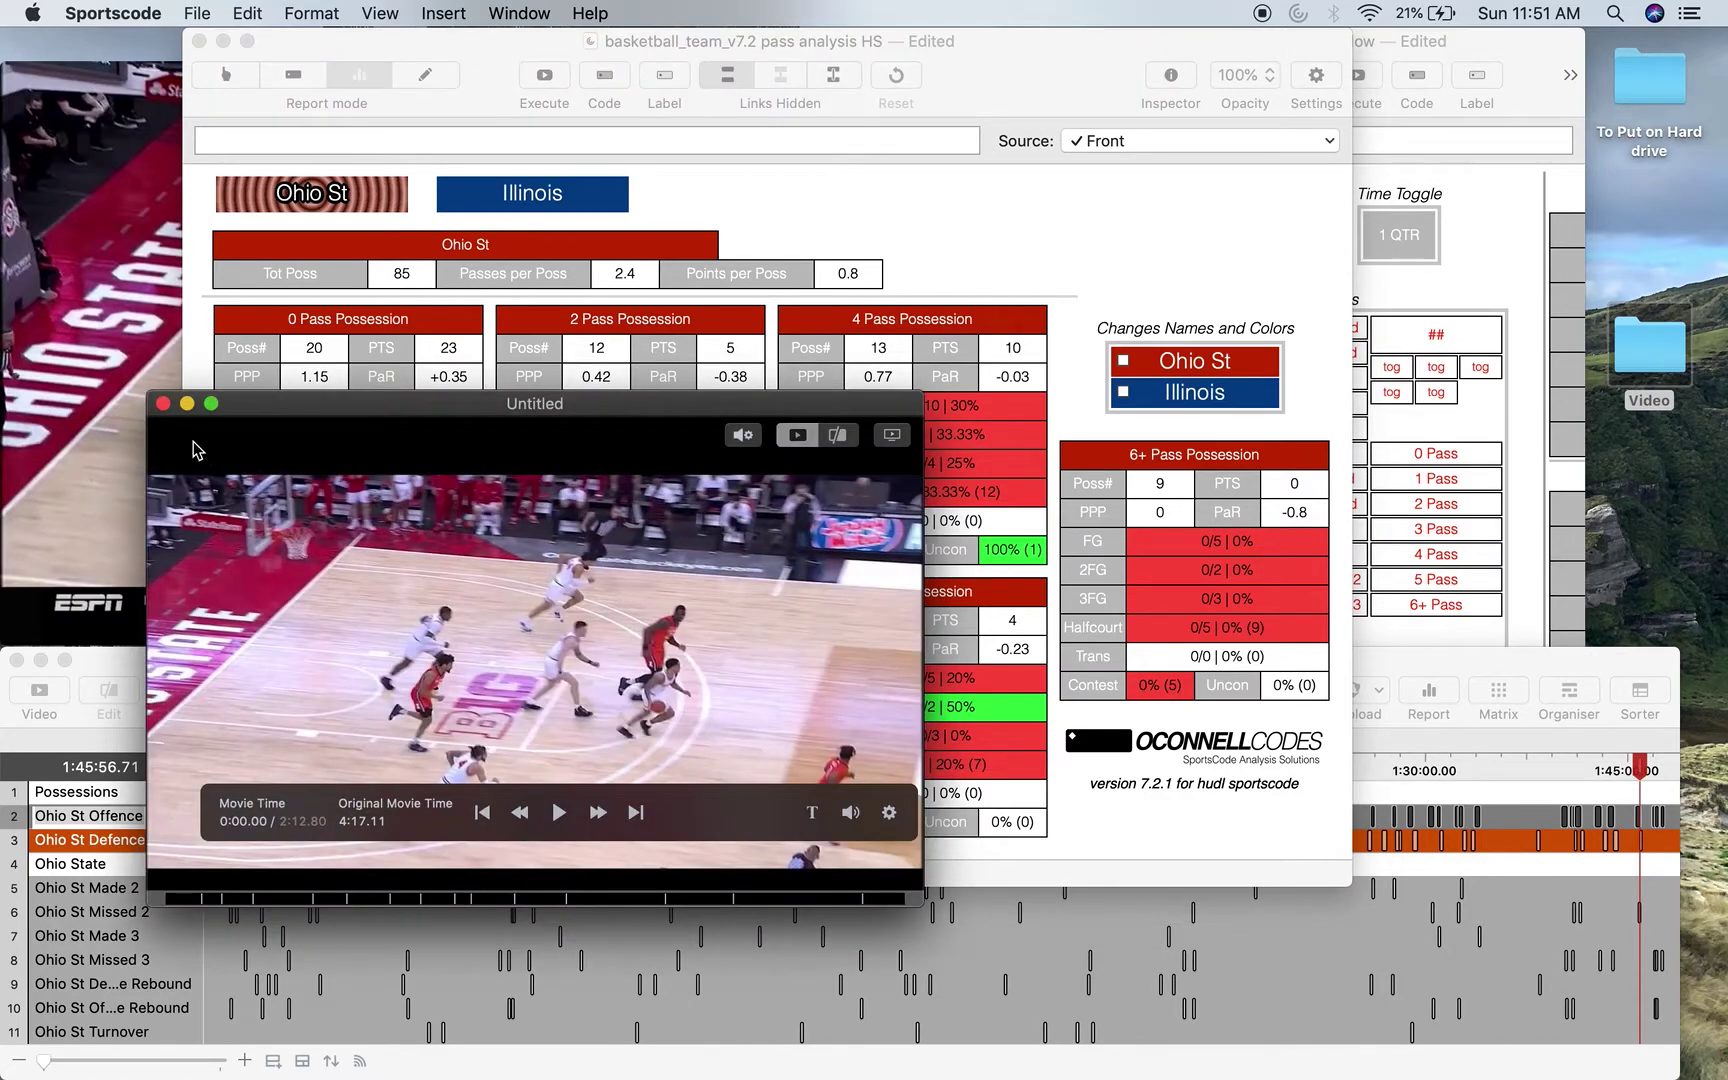
pyautogui.click(163, 404)
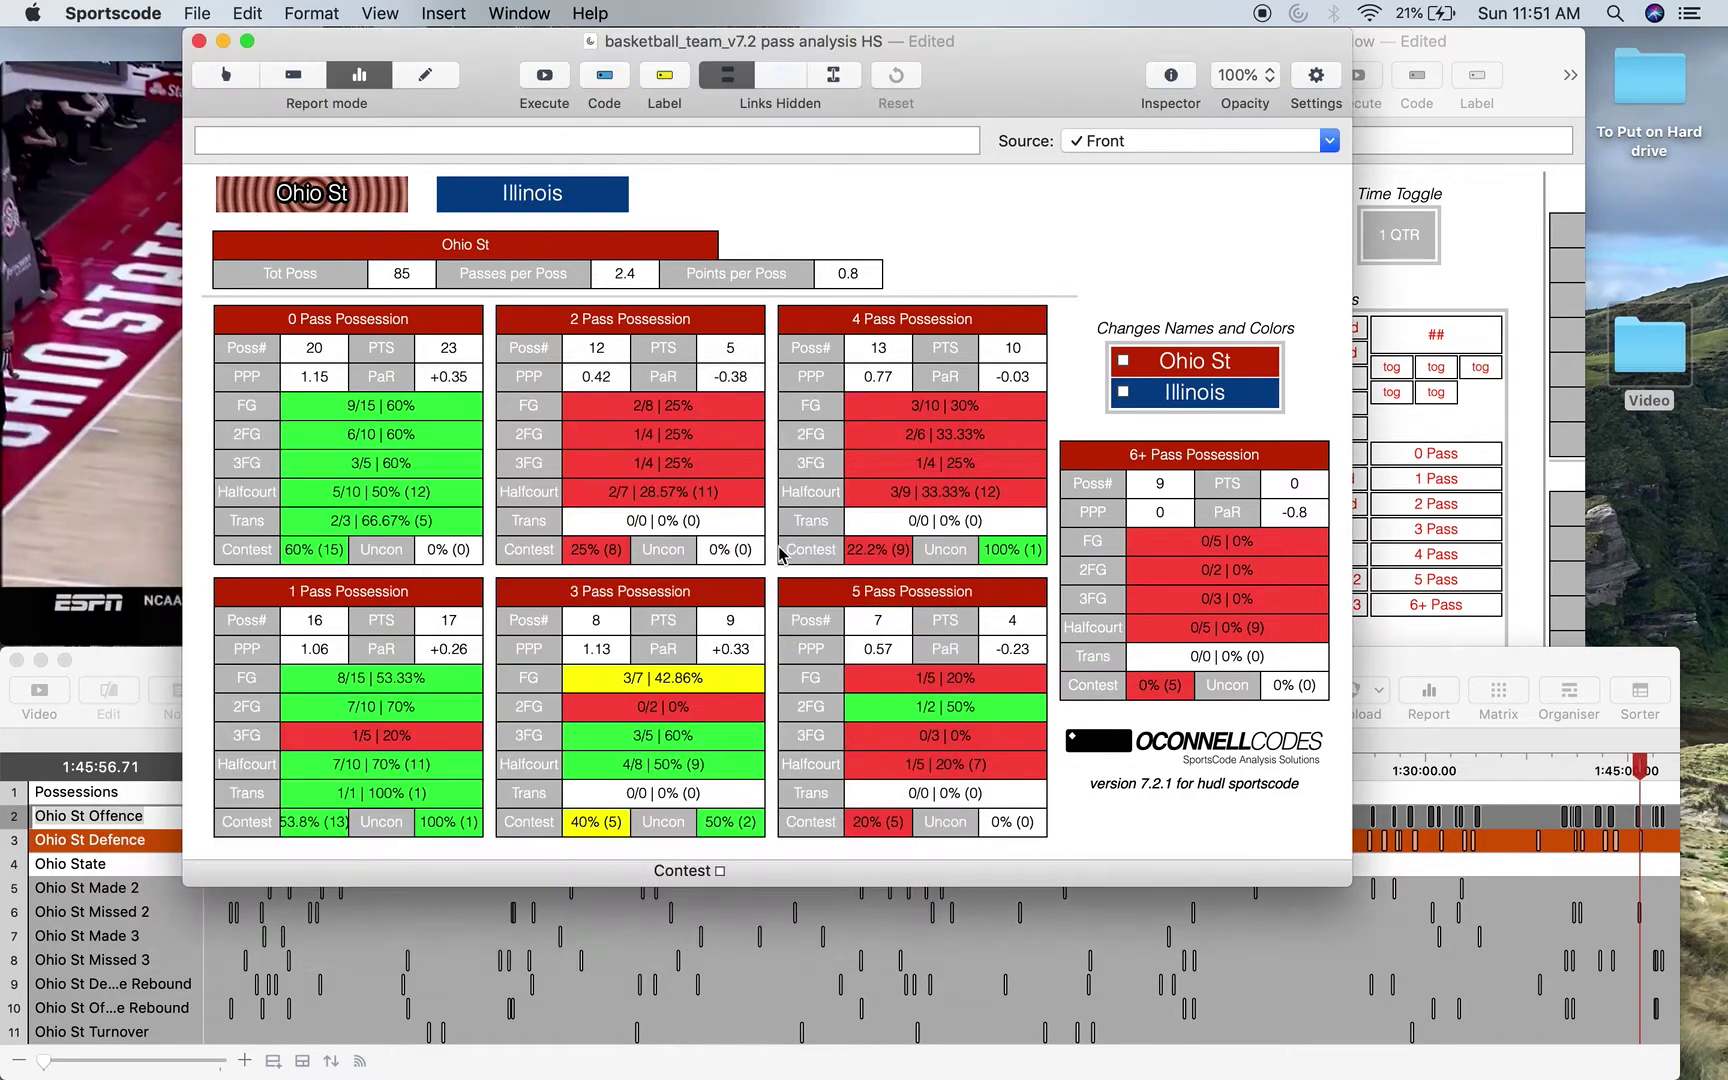
pyautogui.click(1226, 548)
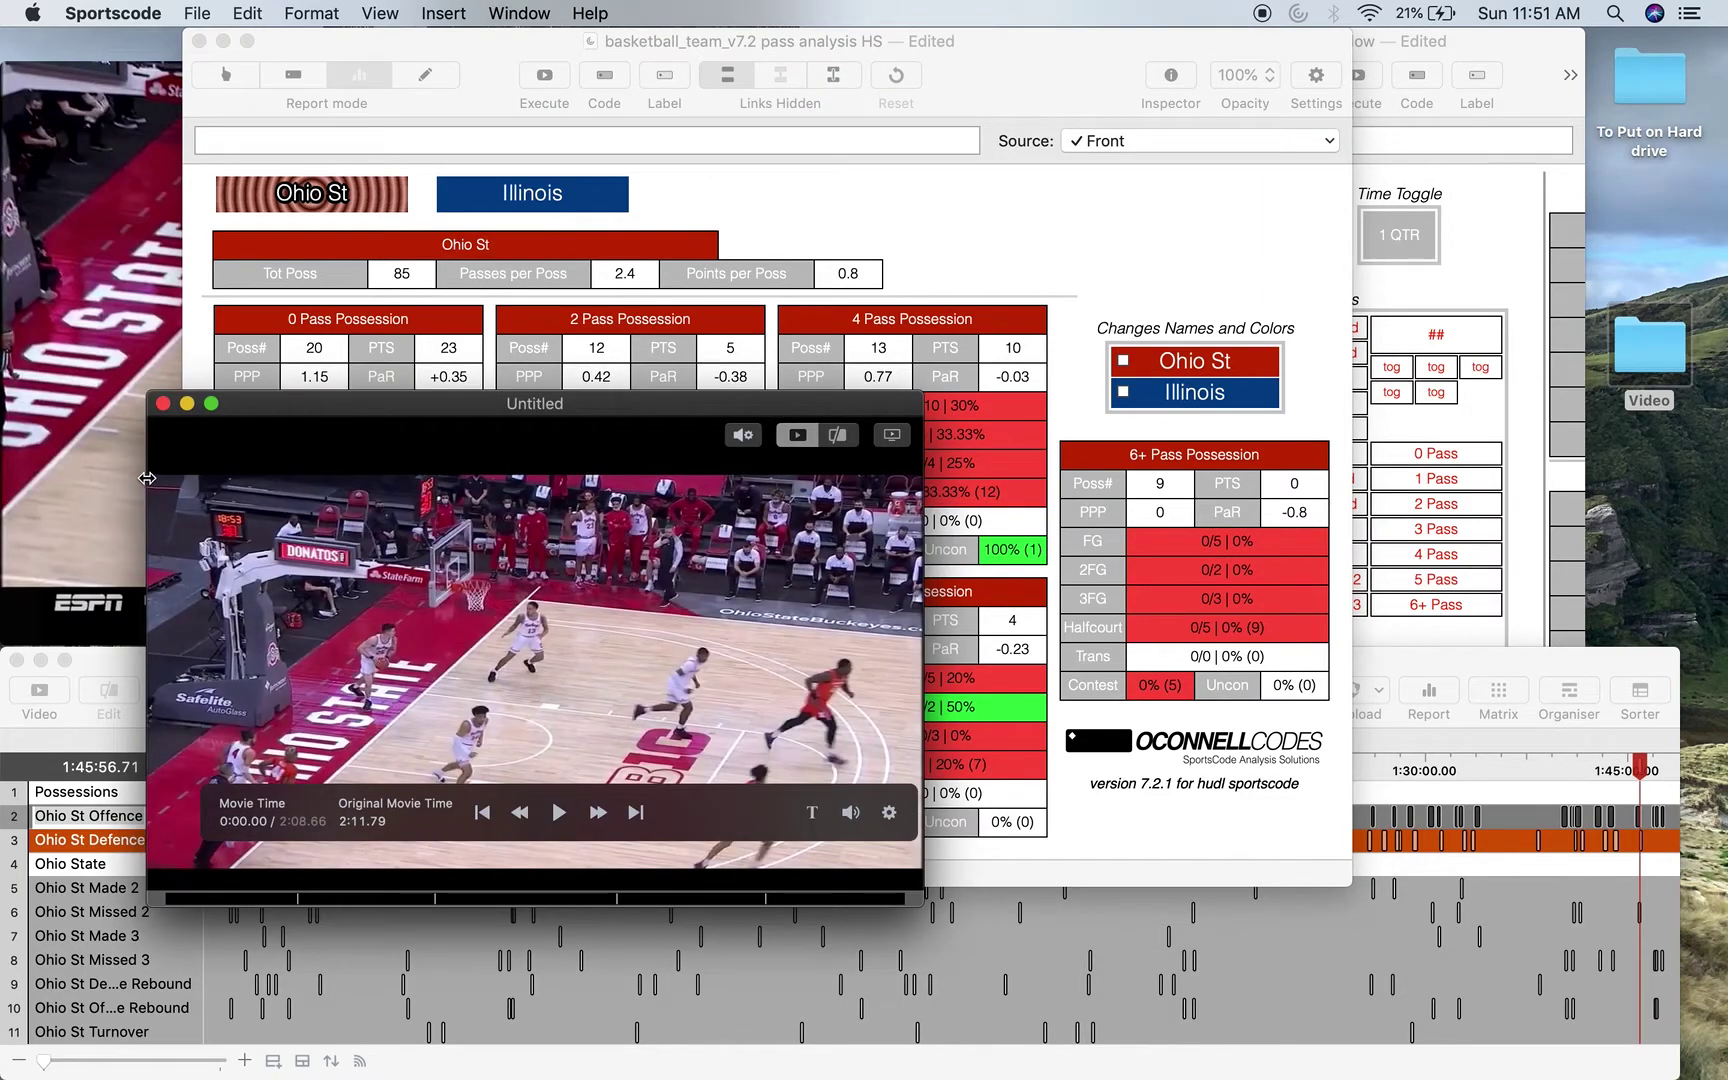
pyautogui.click(163, 404)
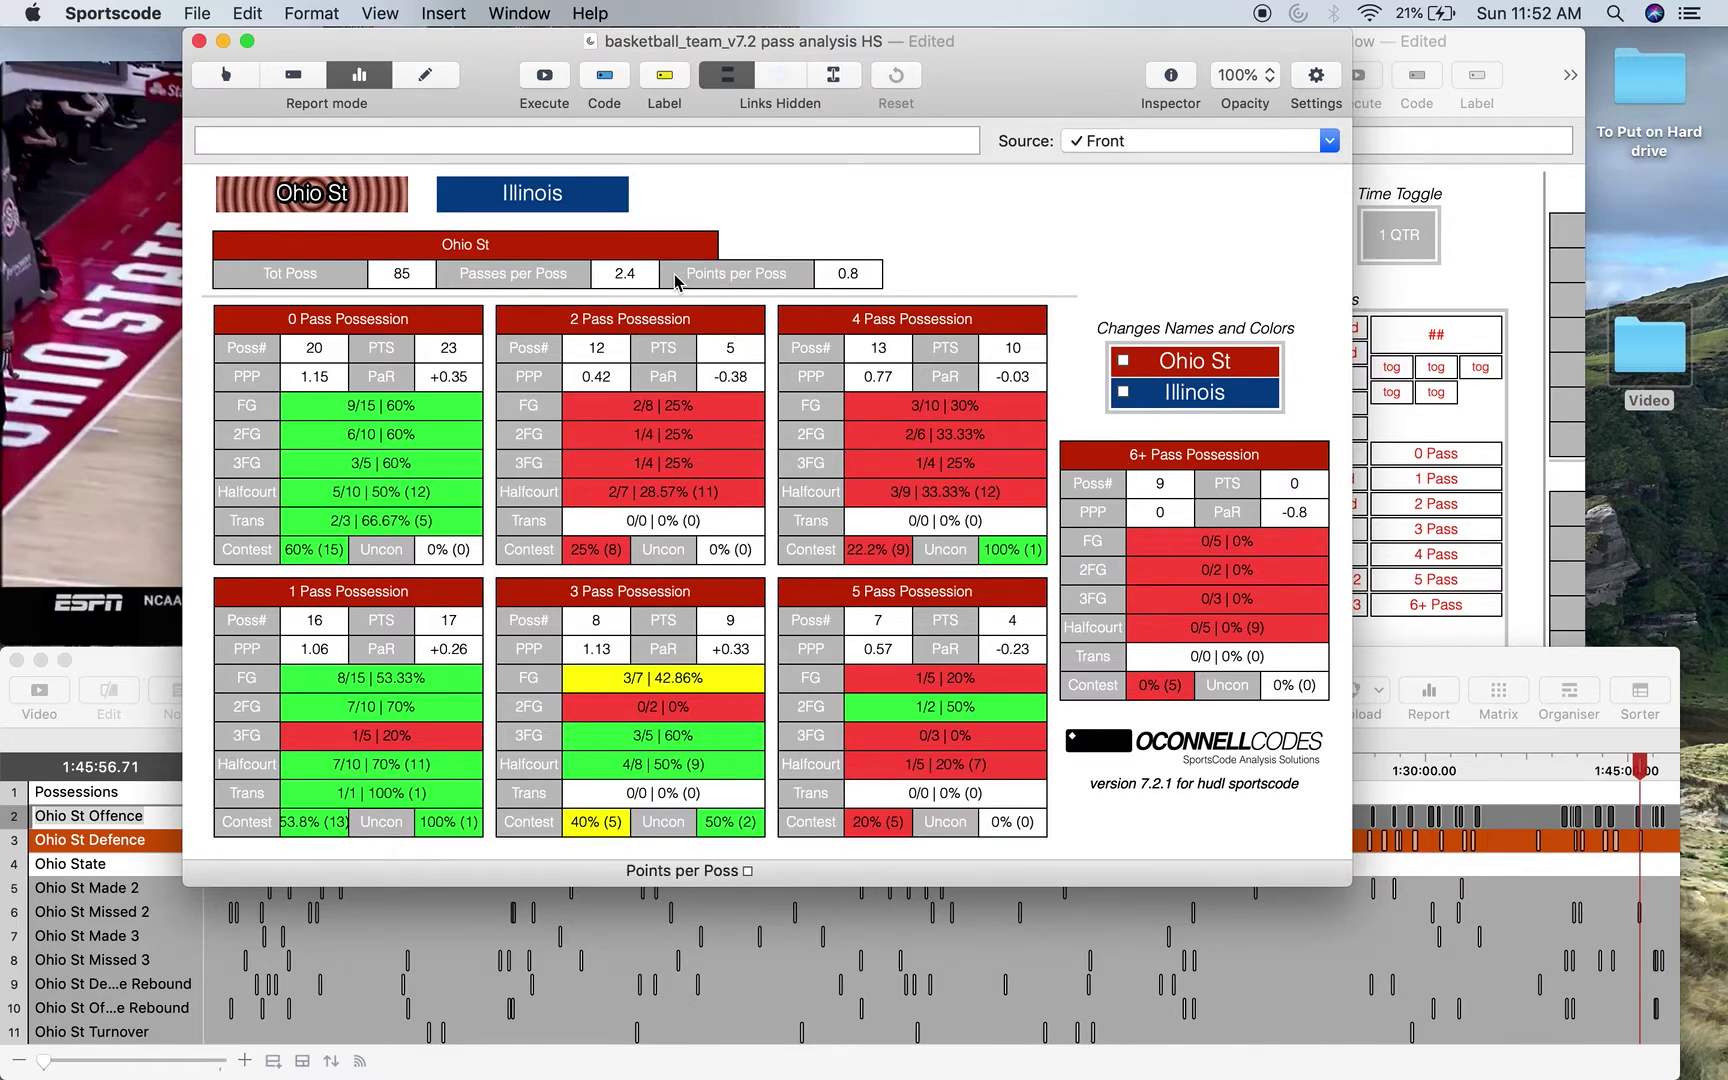
pyautogui.click(562, 204)
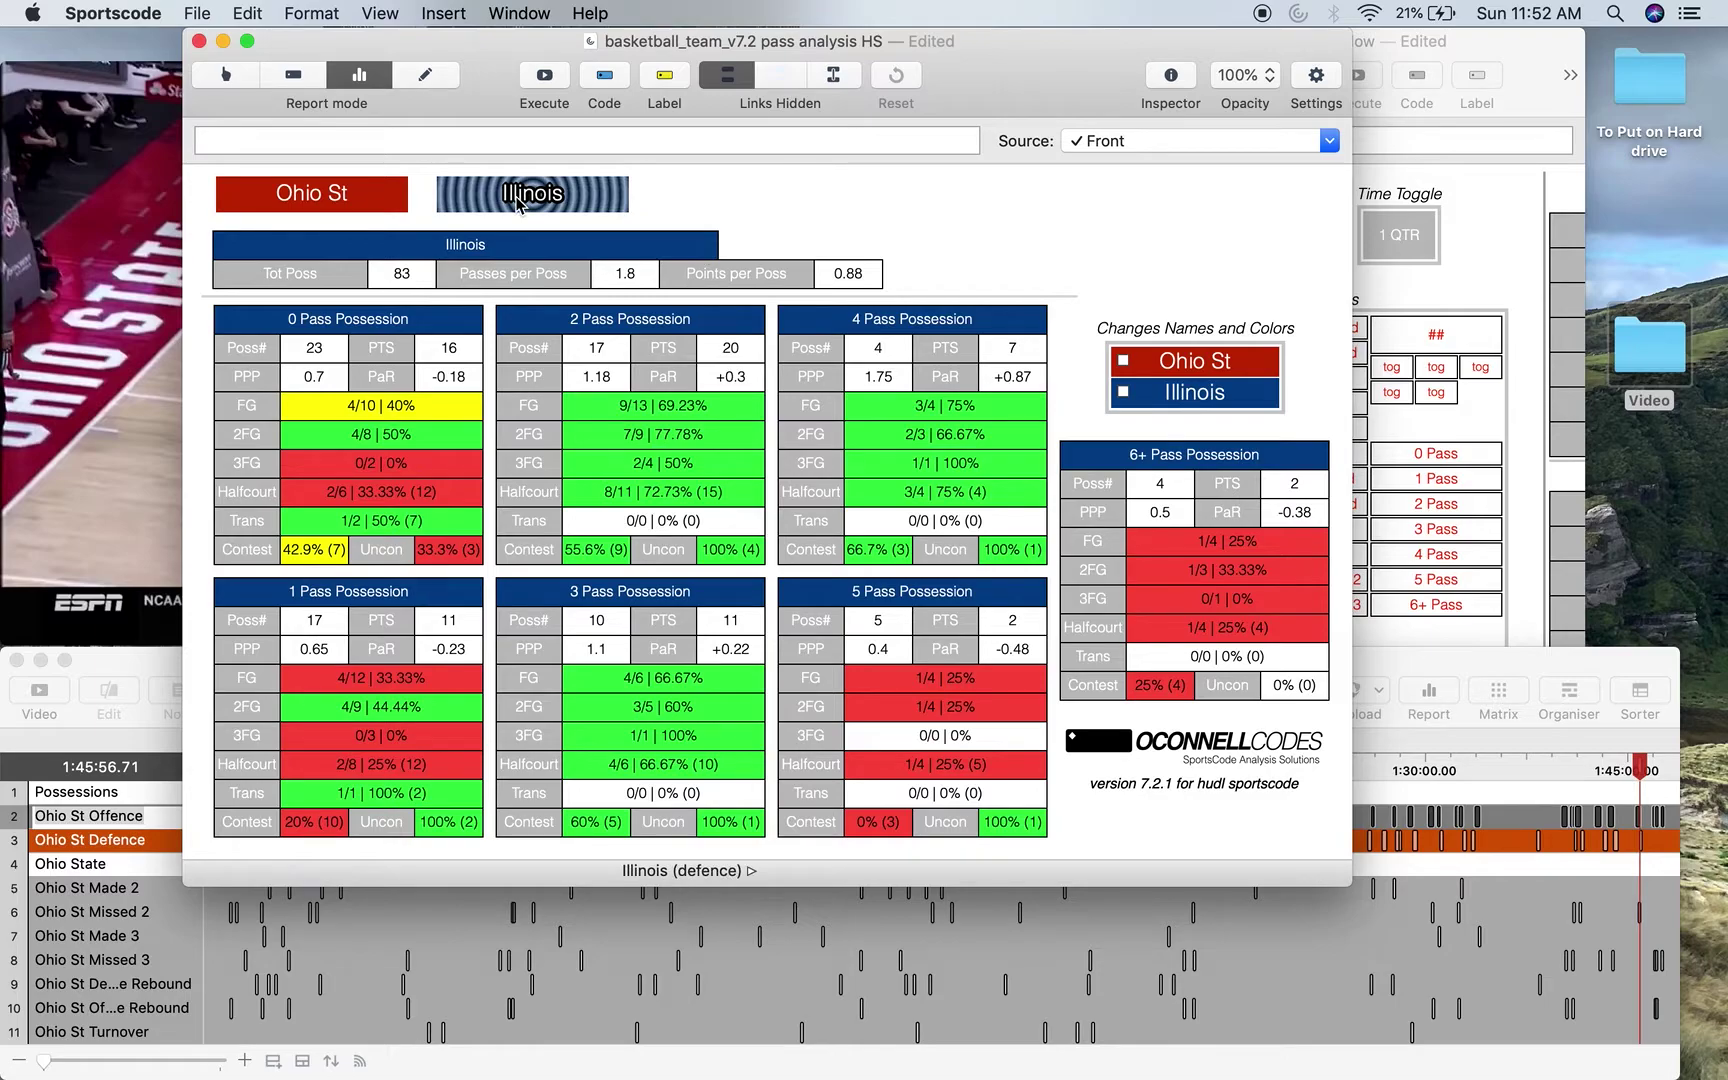
# Play the Illinois video clips behind the 2 Pass 2FG result.
pyautogui.click(662, 437)
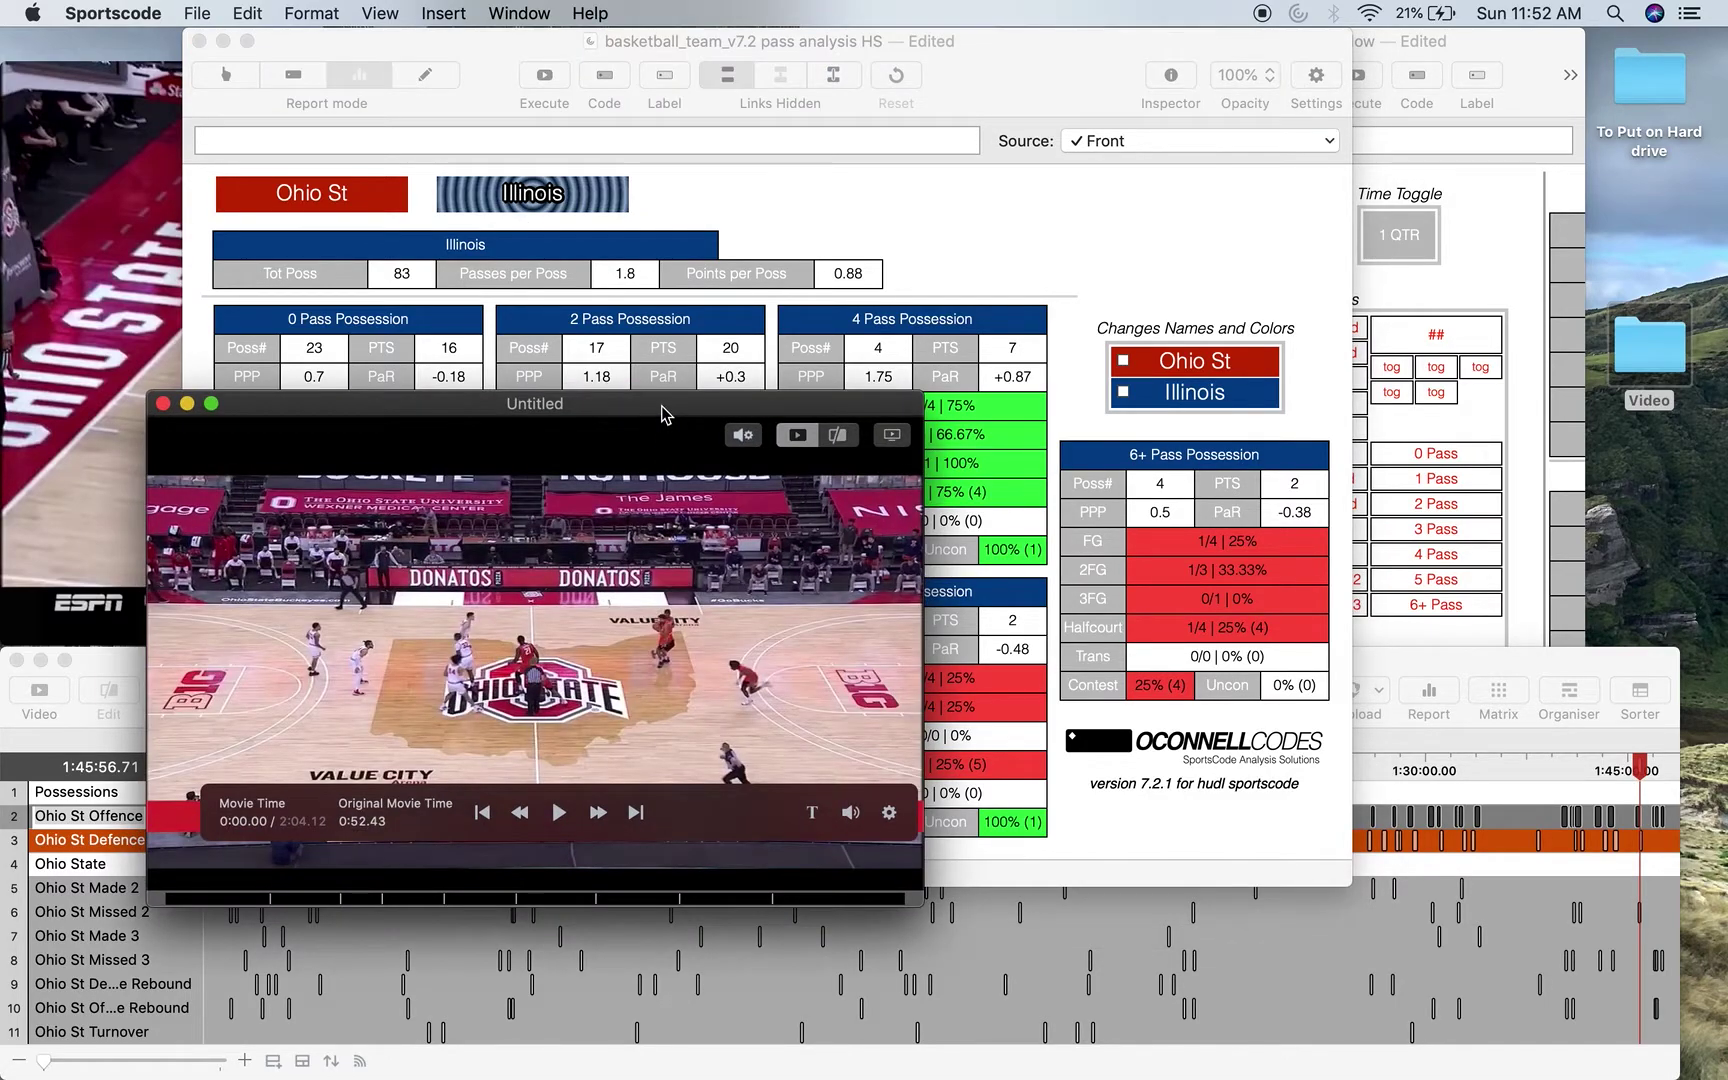
pyautogui.moveTo(665, 396); pyautogui.dragTo(737, 399)
pyautogui.moveTo(690, 648)
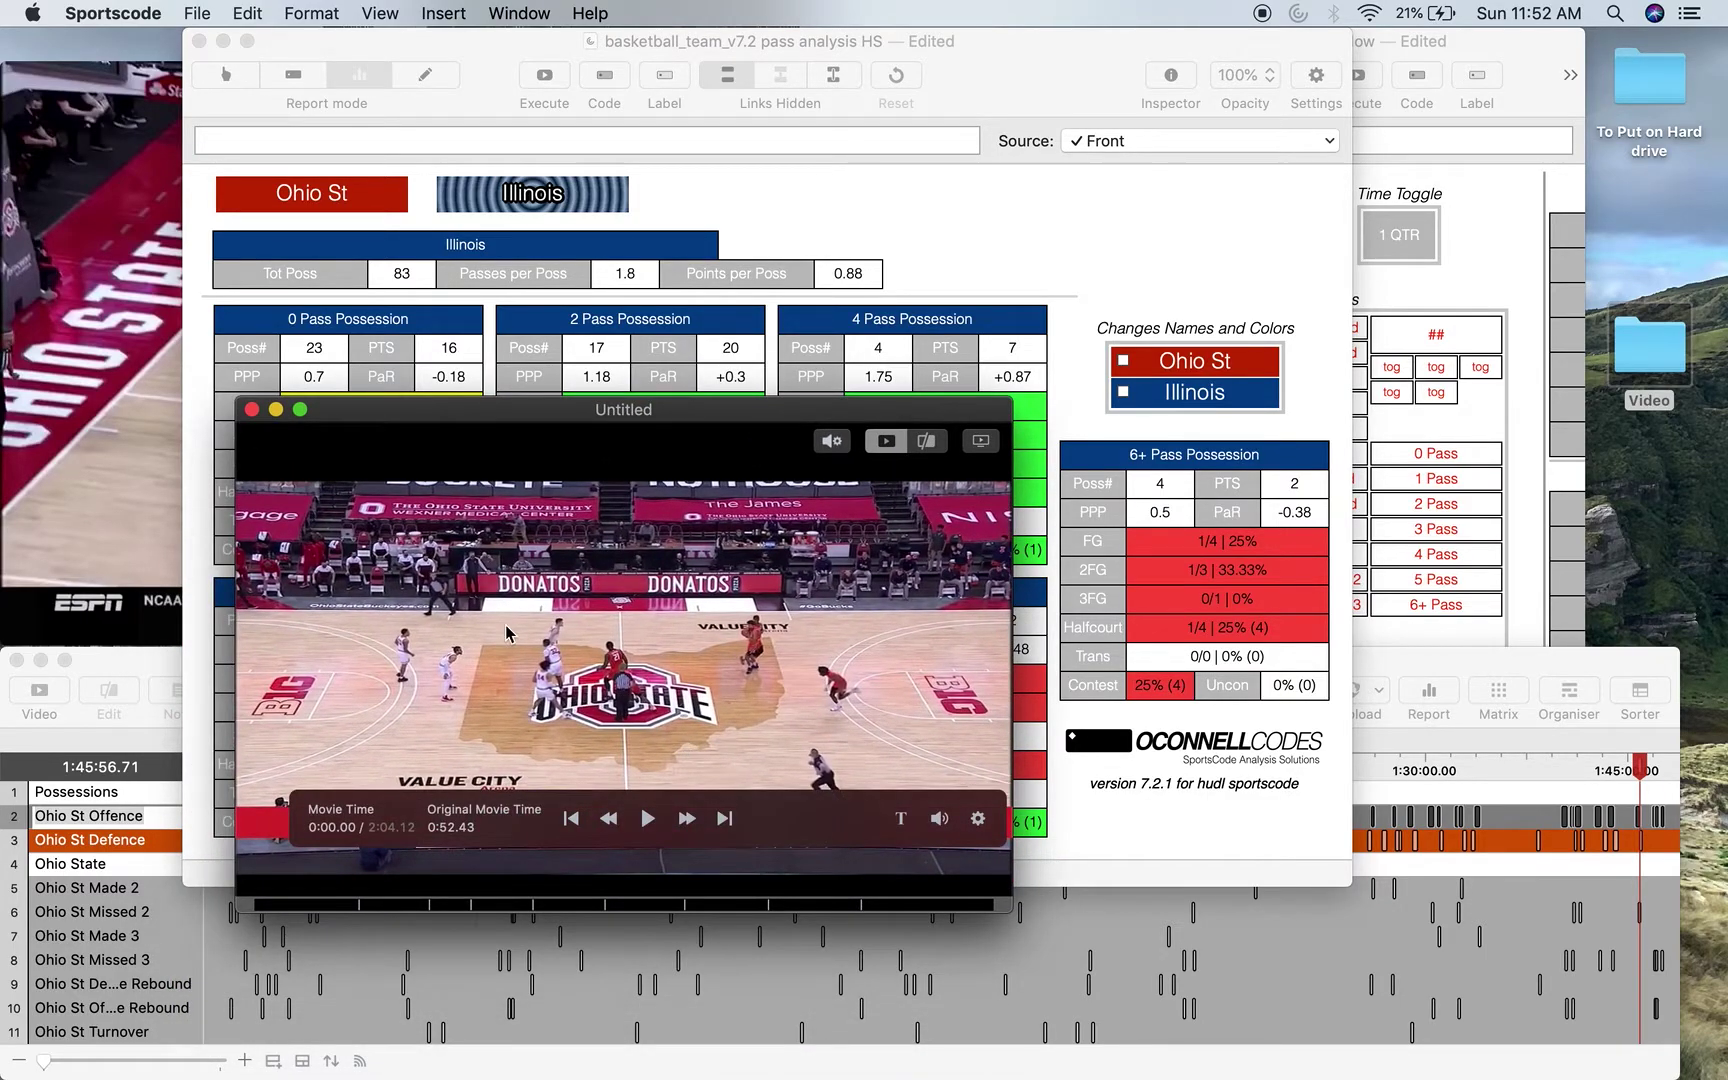
pyautogui.click(251, 409)
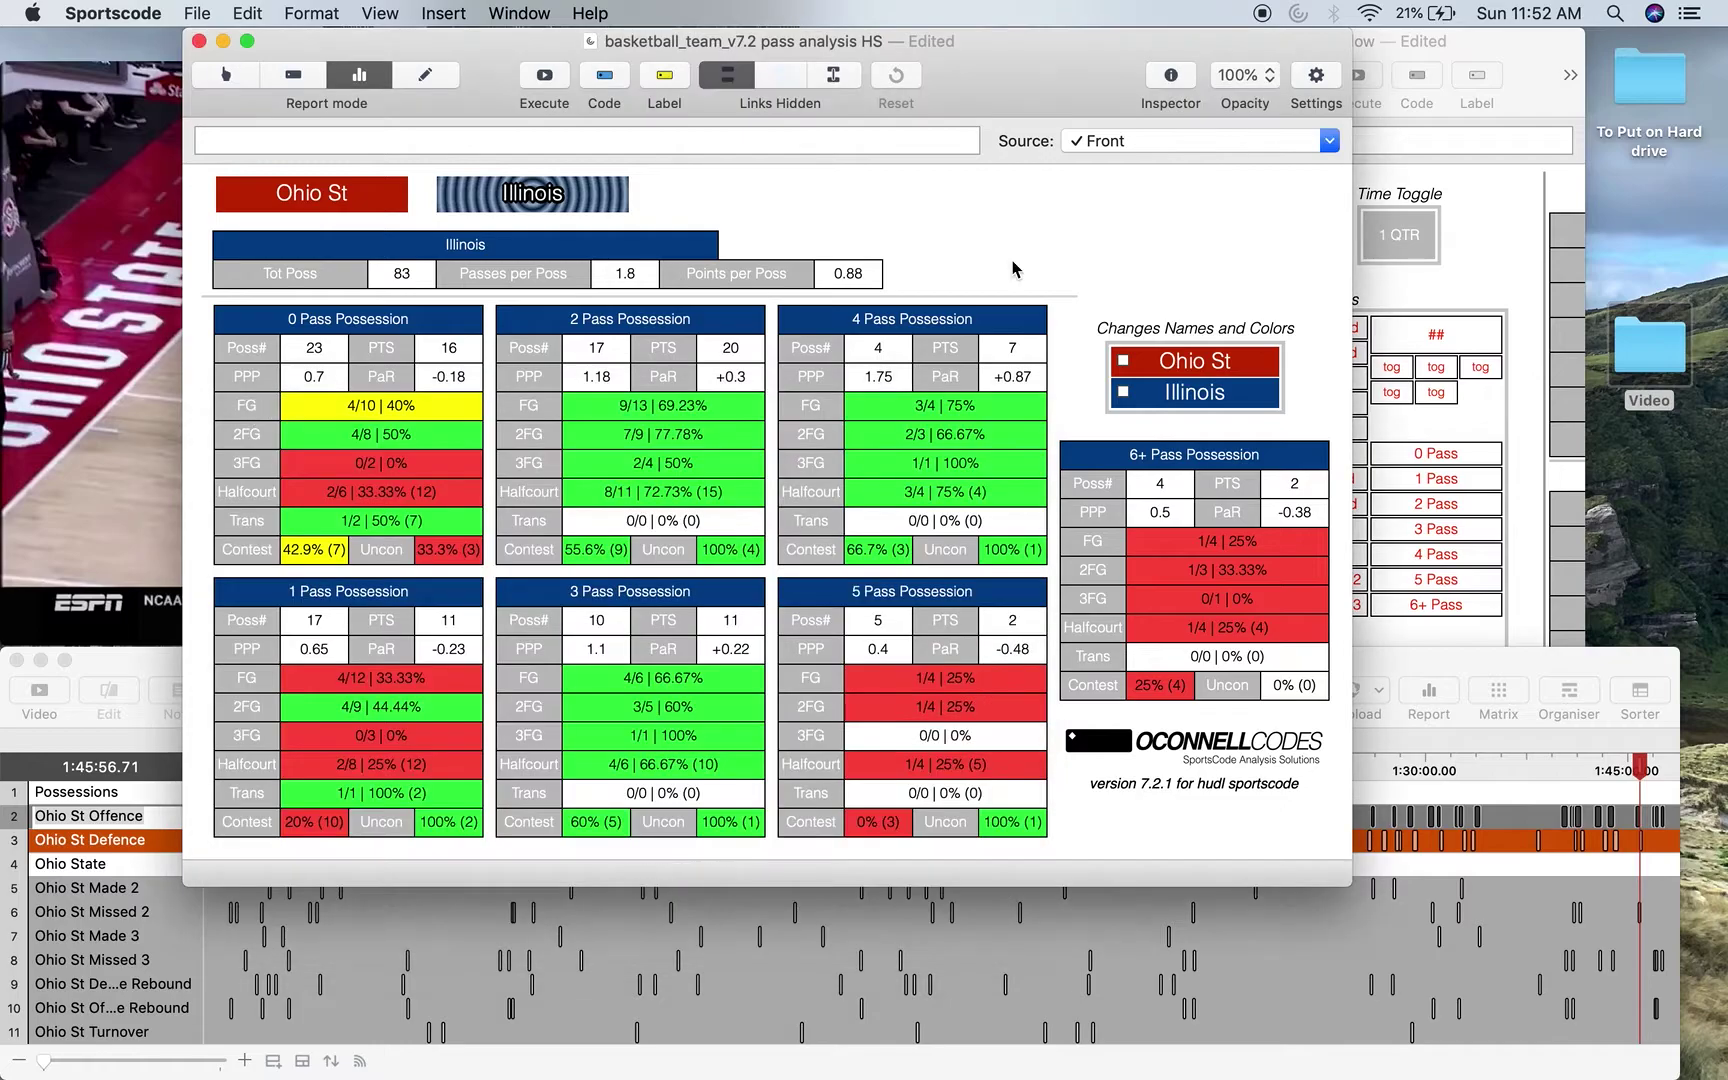